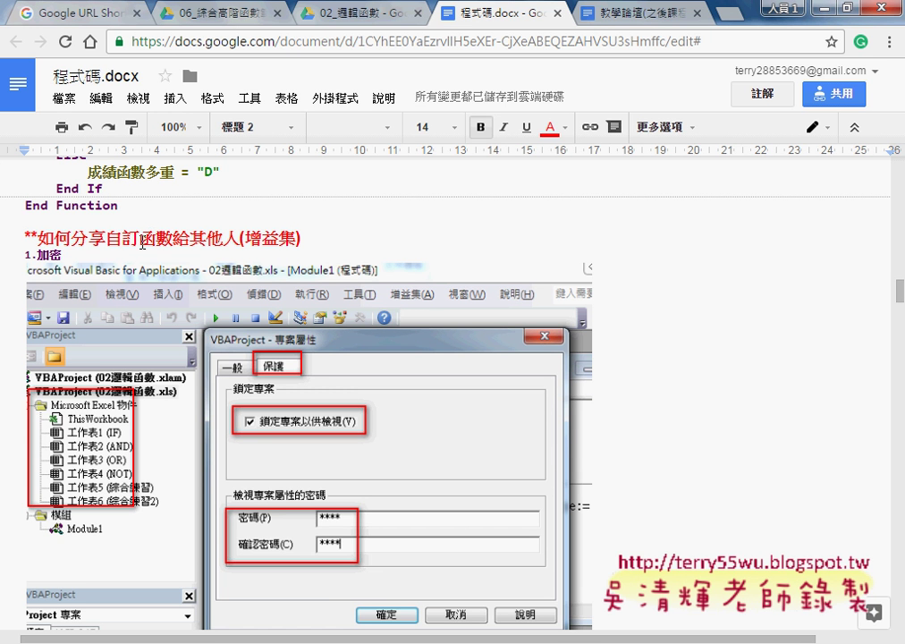
Select 自訂函數 in the Docs heading and switch to the 02邏輯函數.xlsm workbook
{"action": "left_click_drag", "start_coordinate": [105, 238], "coordinate": [172, 236]}
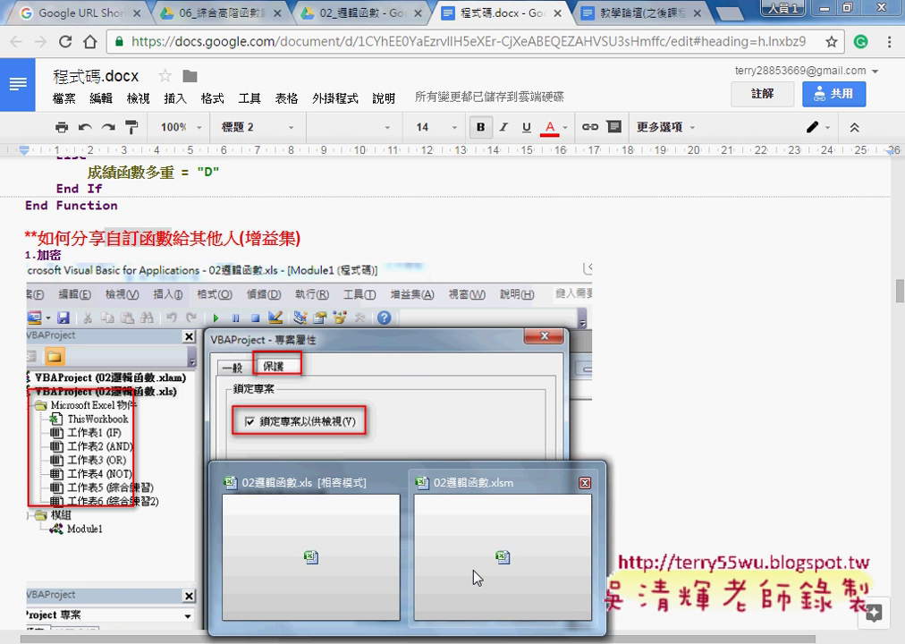
{"action": "left_click", "coordinate": [476, 577]}
Open the Visual Basic editor and scroll Module1 to the custom functions
{"action": "left_click", "coordinate": [424, 34]}
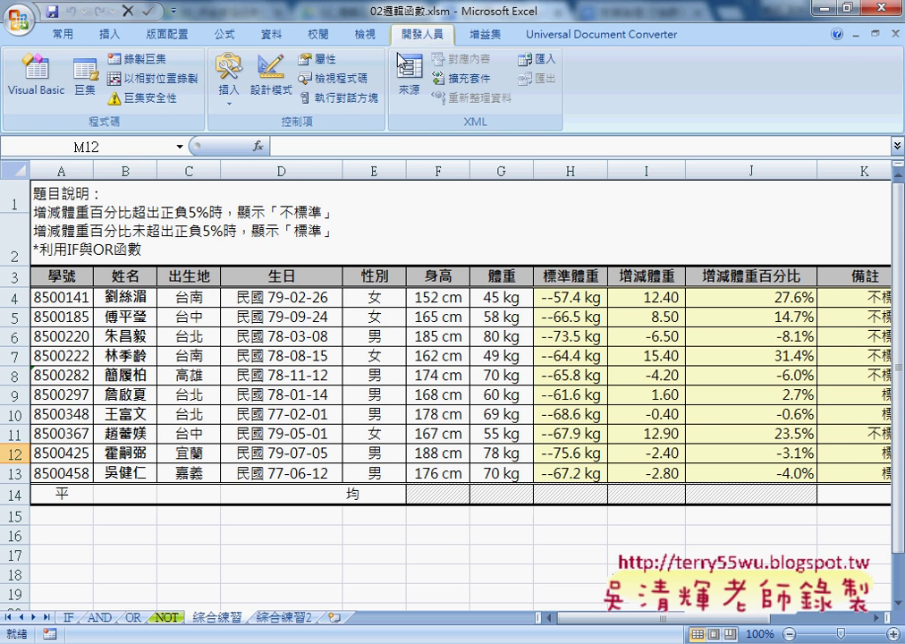
{"action": "left_click", "coordinate": [35, 76]}
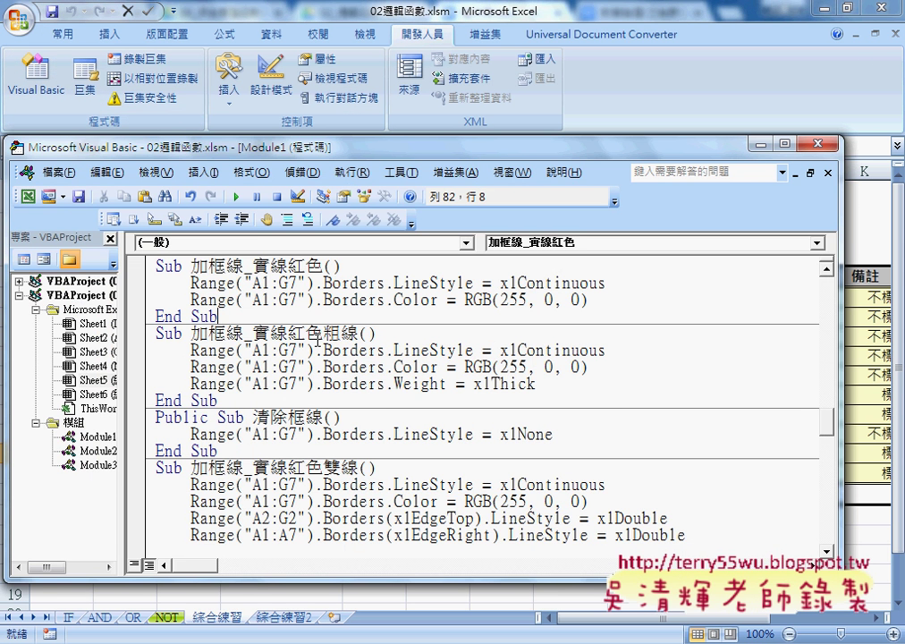
{"action": "scroll", "coordinate": [352, 413], "scroll_direction": "up", "scroll_amount": 2}
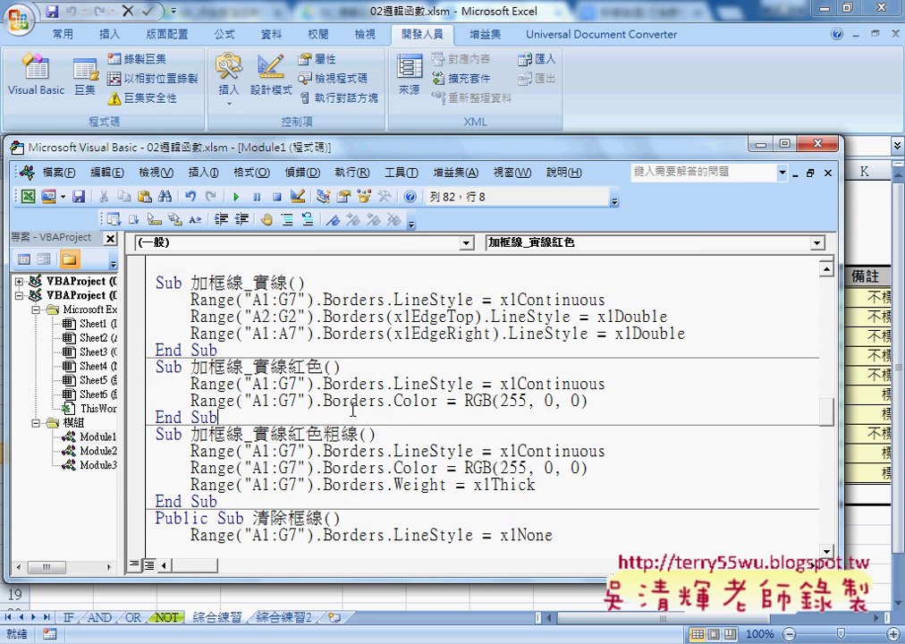
{"action": "scroll", "coordinate": [352, 413], "scroll_direction": "up", "scroll_amount": 8}
{"action": "scroll", "coordinate": [352, 412], "scroll_direction": "up", "scroll_amount": 5}
{"action": "scroll", "coordinate": [353, 409], "scroll_direction": "up", "scroll_amount": 1}
{"action": "scroll", "coordinate": [354, 409], "scroll_direction": "up", "scroll_amount": 7}
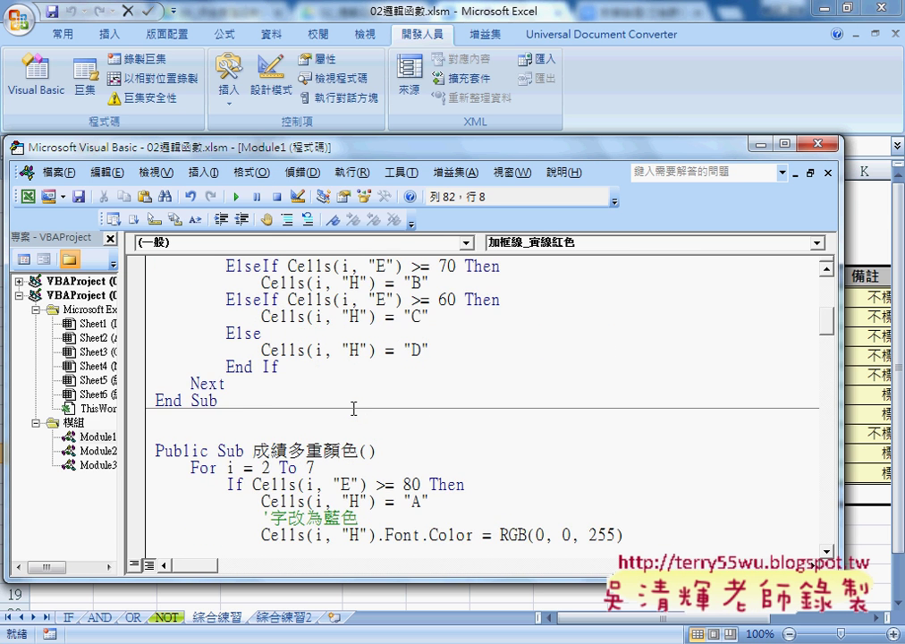
{"action": "scroll", "coordinate": [354, 409], "scroll_direction": "up", "scroll_amount": 3}
{"action": "scroll", "coordinate": [354, 409], "scroll_direction": "up", "scroll_amount": 3}
{"action": "scroll", "coordinate": [353, 409], "scroll_direction": "down", "scroll_amount": 4}
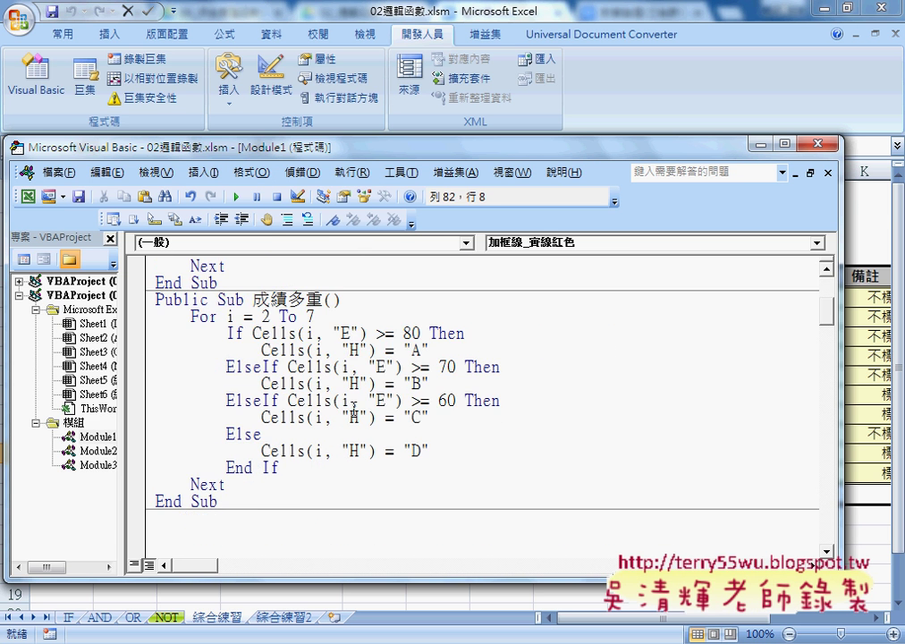
{"action": "scroll", "coordinate": [354, 408], "scroll_direction": "down", "scroll_amount": 4}
{"action": "scroll", "coordinate": [353, 409], "scroll_direction": "down", "scroll_amount": 4}
{"action": "scroll", "coordinate": [353, 409], "scroll_direction": "down", "scroll_amount": 4}
{"action": "scroll", "coordinate": [353, 409], "scroll_direction": "down", "scroll_amount": 4}
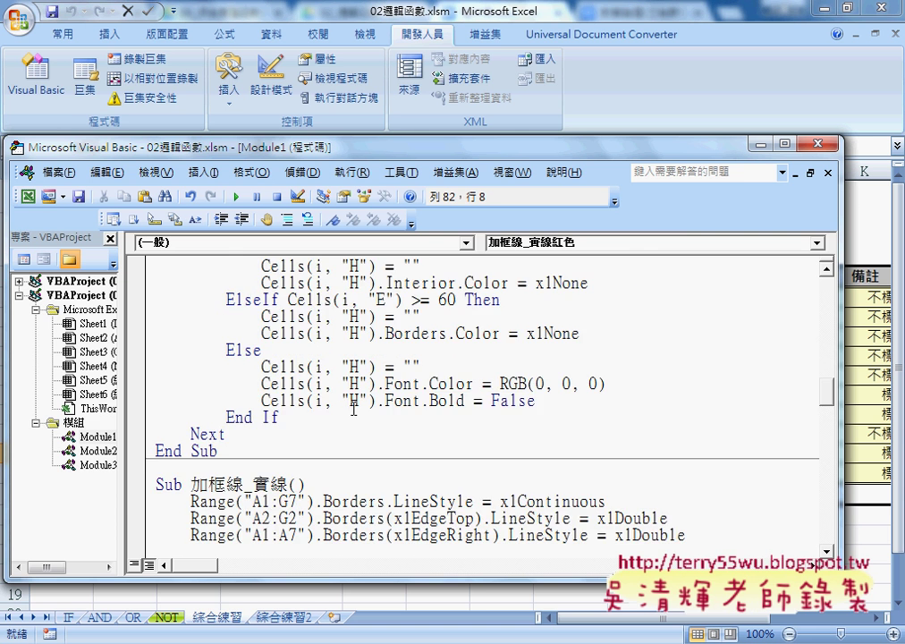
{"action": "scroll", "coordinate": [354, 409], "scroll_direction": "down", "scroll_amount": 4}
{"action": "scroll", "coordinate": [353, 409], "scroll_direction": "down", "scroll_amount": 4}
{"action": "scroll", "coordinate": [354, 409], "scroll_direction": "up", "scroll_amount": 5}
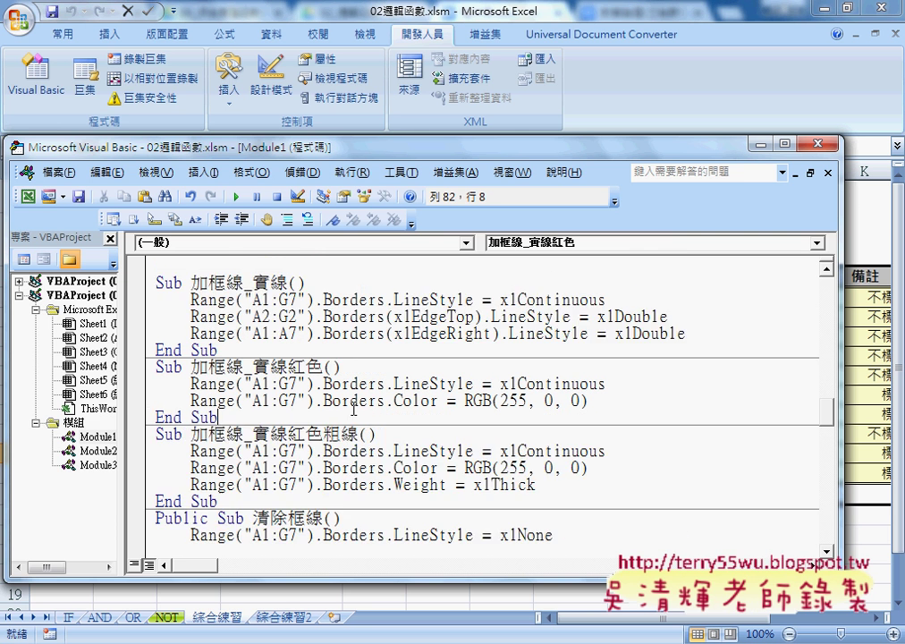
{"action": "scroll", "coordinate": [353, 411], "scroll_direction": "down", "scroll_amount": 4}
{"action": "scroll", "coordinate": [354, 408], "scroll_direction": "down", "scroll_amount": 1}
{"action": "scroll", "coordinate": [353, 409], "scroll_direction": "down", "scroll_amount": 2}
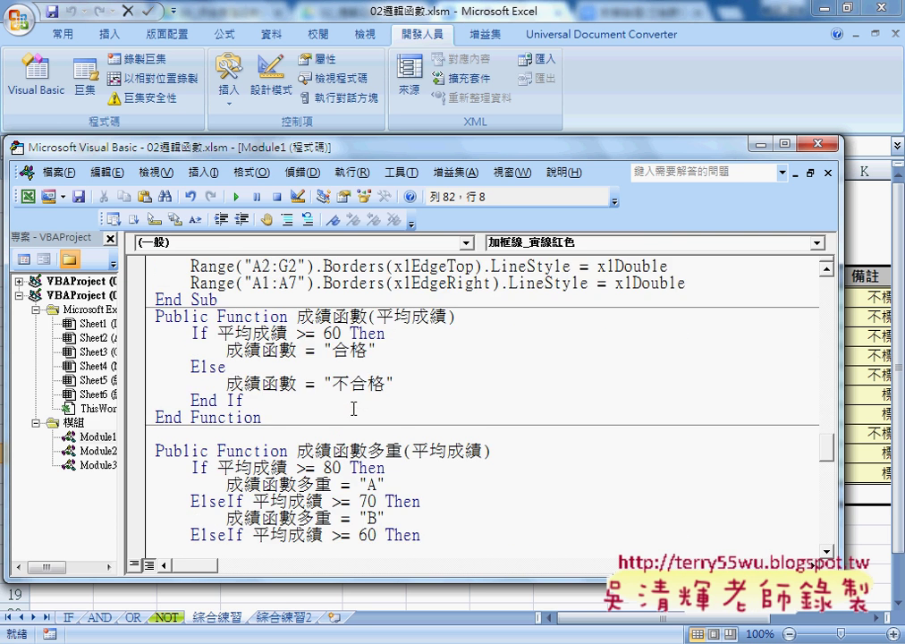
{"action": "scroll", "coordinate": [354, 409], "scroll_direction": "down", "scroll_amount": 3}
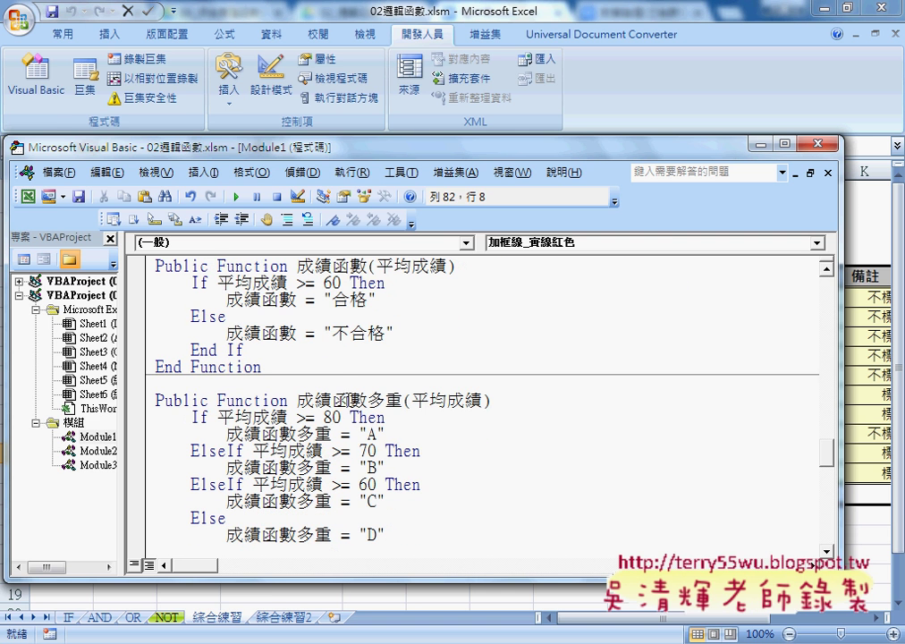
Enlarge the editor and select both the 成績函數 and 成績函數多重 procedures
{"action": "left_click", "coordinate": [304, 266]}
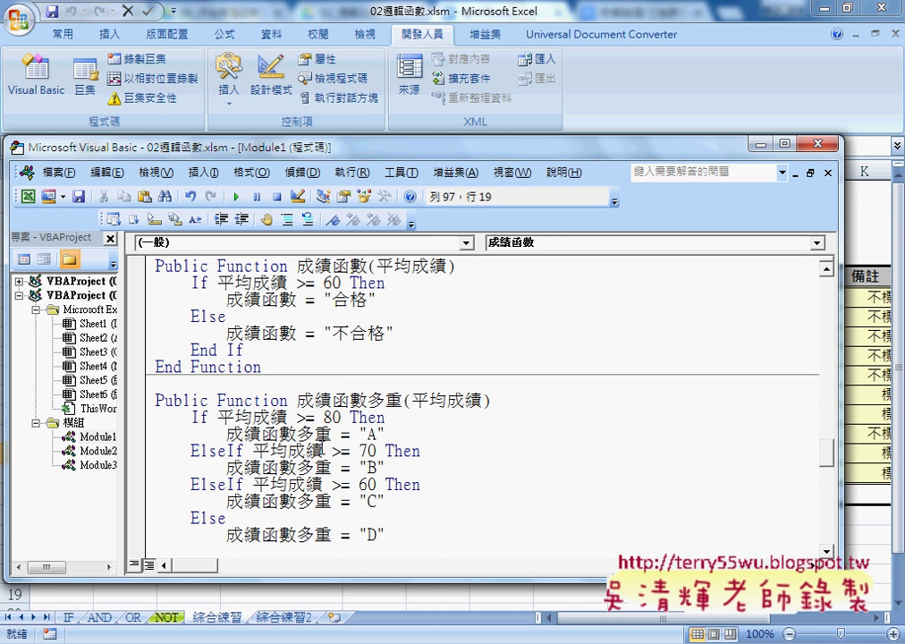
{"action": "left_click_drag", "start_coordinate": [315, 583], "coordinate": [317, 619]}
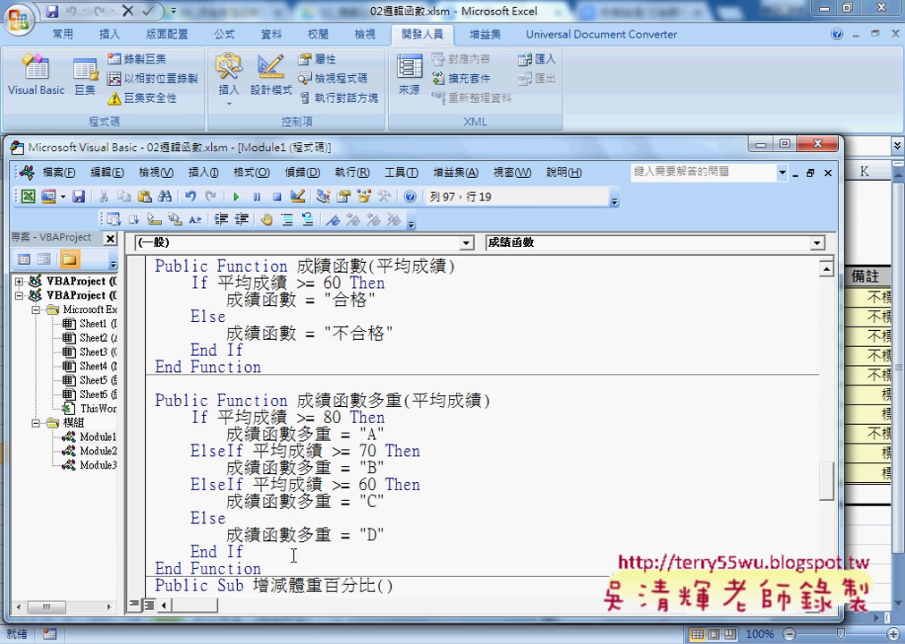
{"action": "left_click_drag", "start_coordinate": [264, 568], "coordinate": [155, 266]}
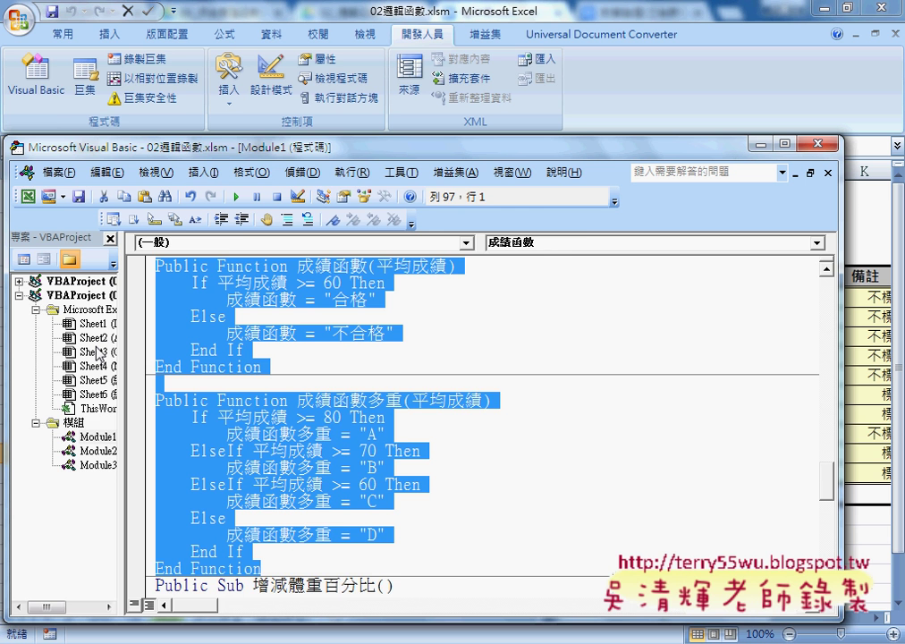
Widen the Project Explorer, select VBAProject (02邏輯函數.xlsm), and reposition the editor window
{"action": "left_click_drag", "start_coordinate": [122, 278], "coordinate": [256, 374]}
{"action": "left_click", "coordinate": [125, 296]}
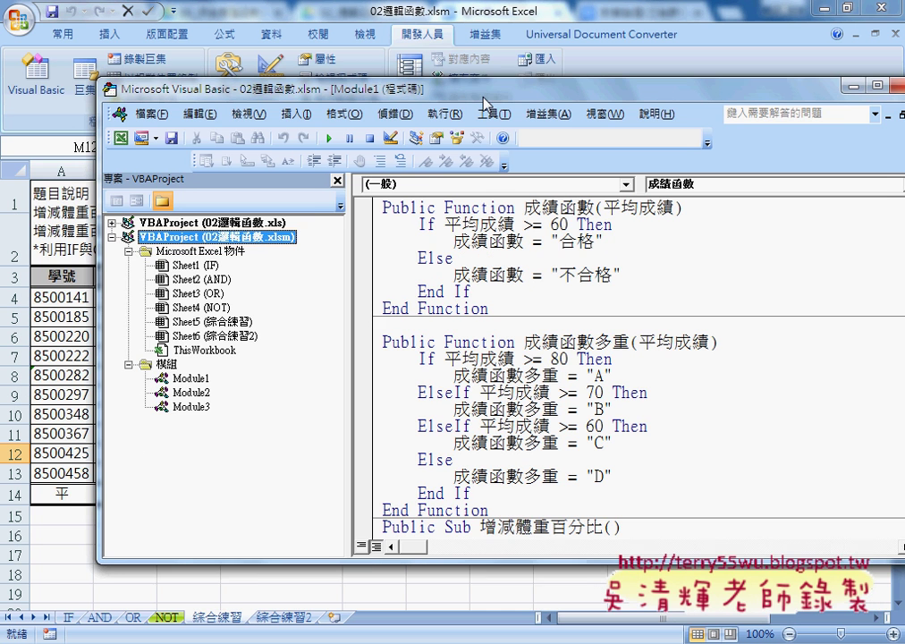
{"action": "left_click_drag", "start_coordinate": [311, 146], "coordinate": [405, 86]}
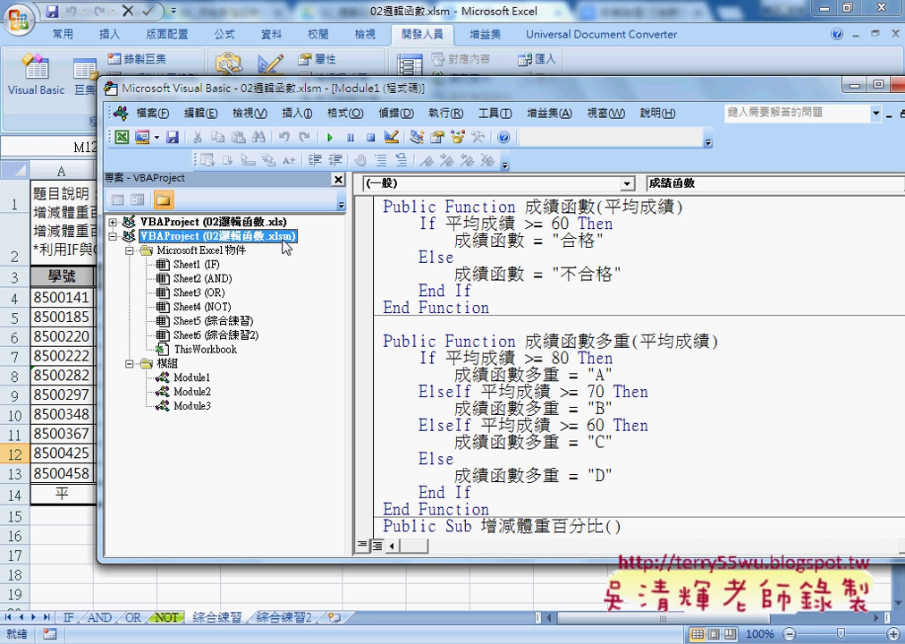
In VBAProject Properties, lock the project for viewing and set a confirmed protection password
{"action": "right_click", "coordinate": [240, 240]}
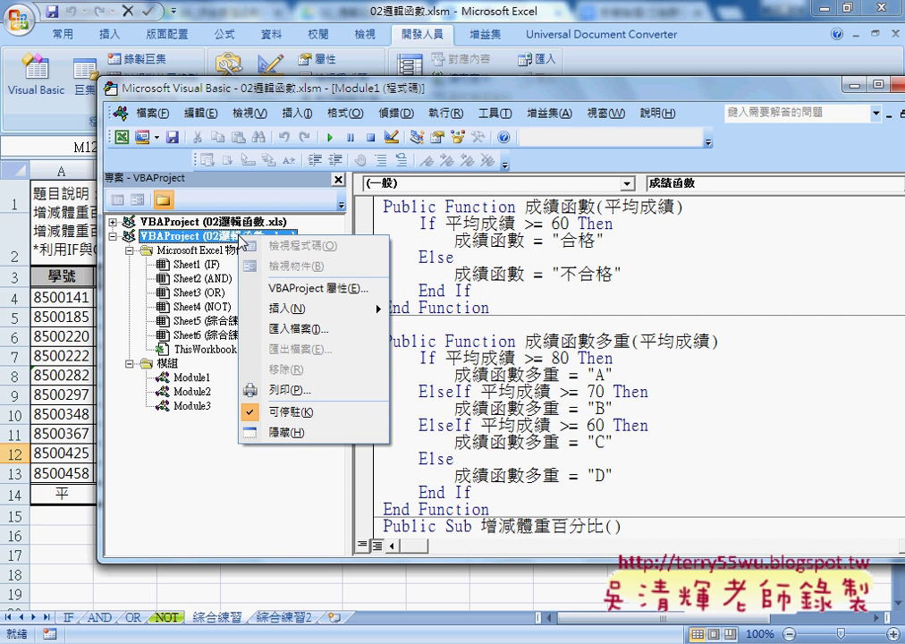
{"action": "left_click", "coordinate": [326, 289]}
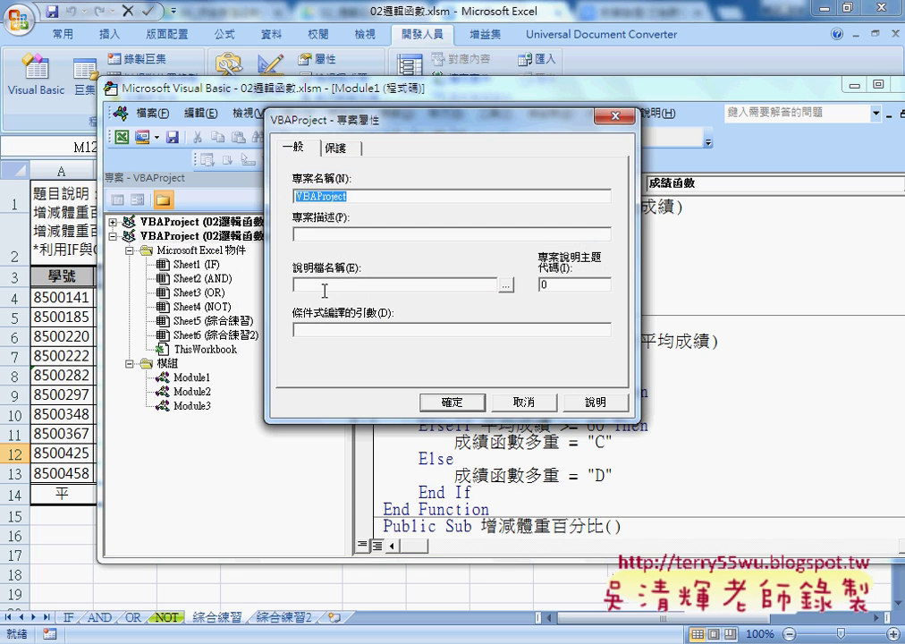
{"action": "left_click_drag", "start_coordinate": [439, 116], "coordinate": [529, 145]}
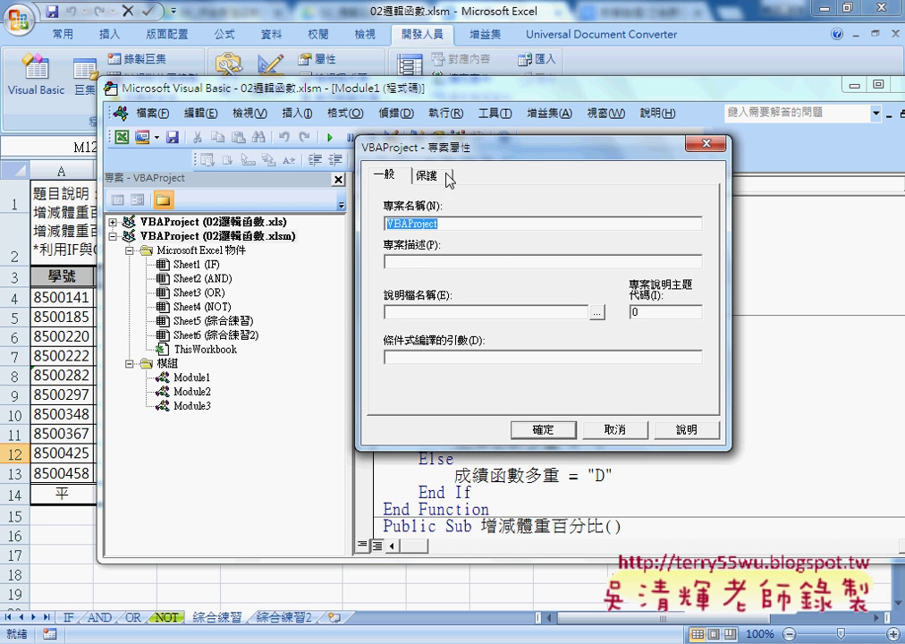
{"action": "left_click", "coordinate": [442, 177]}
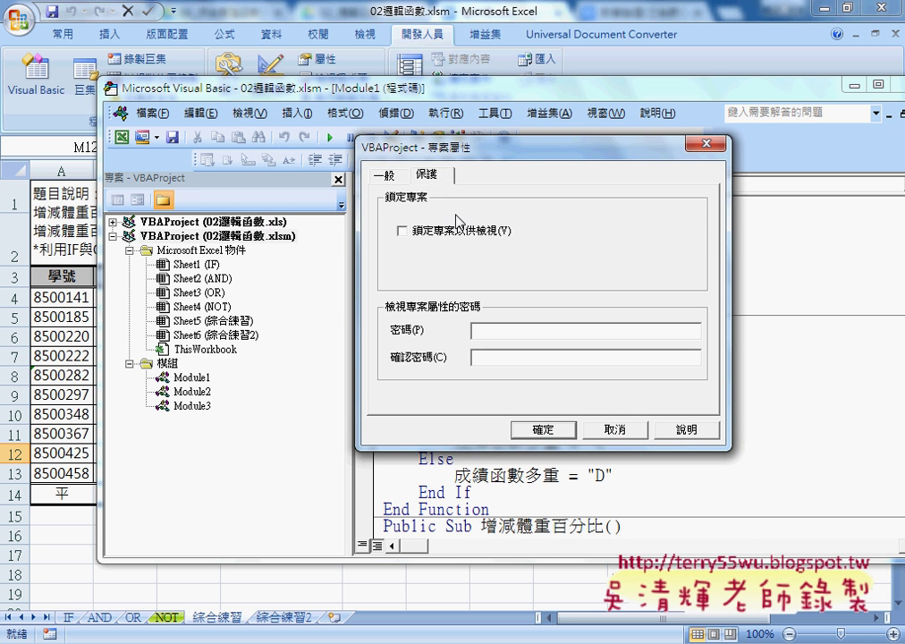
{"action": "left_click", "coordinate": [403, 230]}
{"action": "left_click", "coordinate": [507, 331]}
{"action": "key", "text": "Tab"}
{"action": "left_click", "coordinate": [545, 432]}
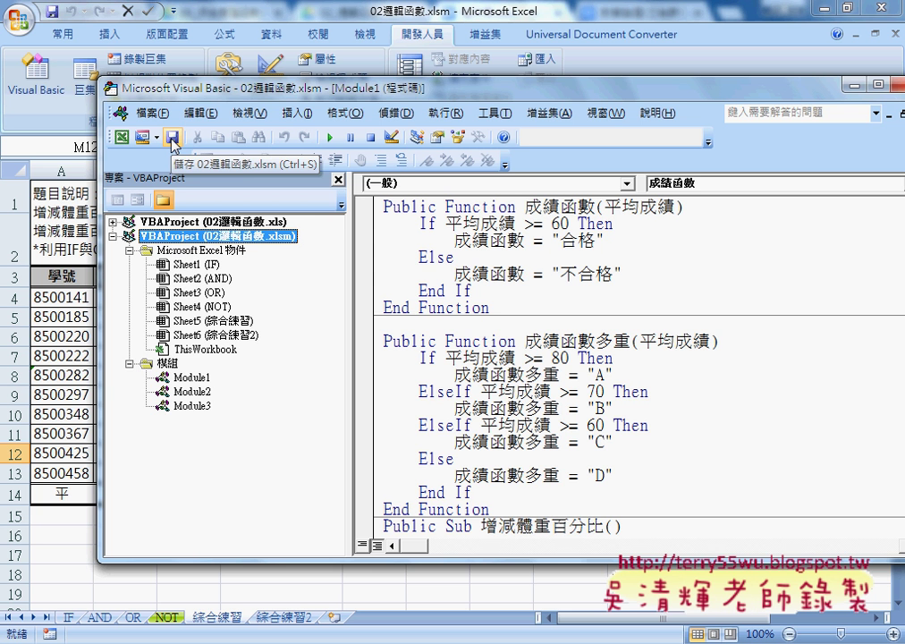
Close the Visual Basic editor, save and close 02邏輯函數.xlsm, and bring up the 02邏輯函數 folder
{"action": "double_click", "coordinate": [796, 93]}
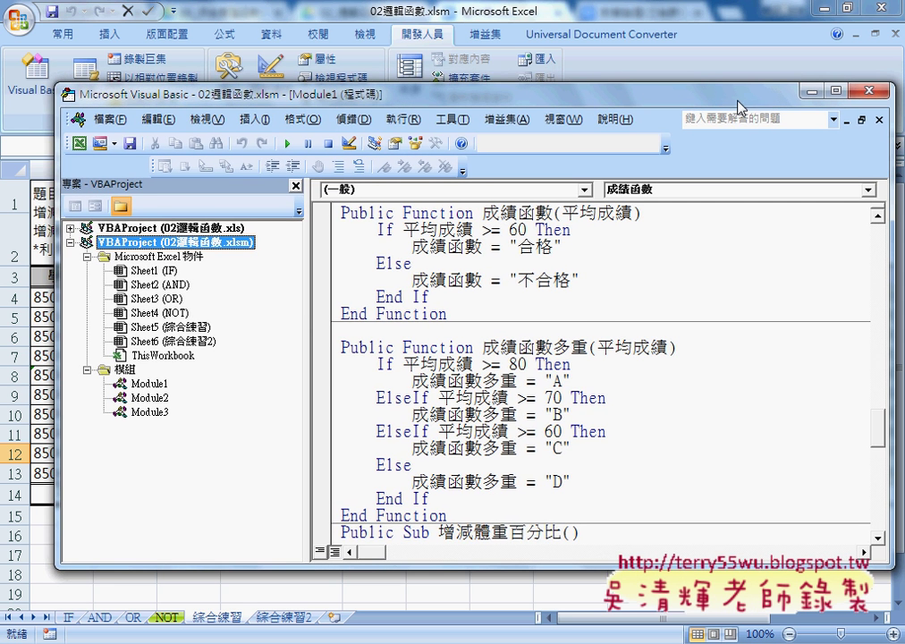
{"action": "left_click", "coordinate": [698, 70]}
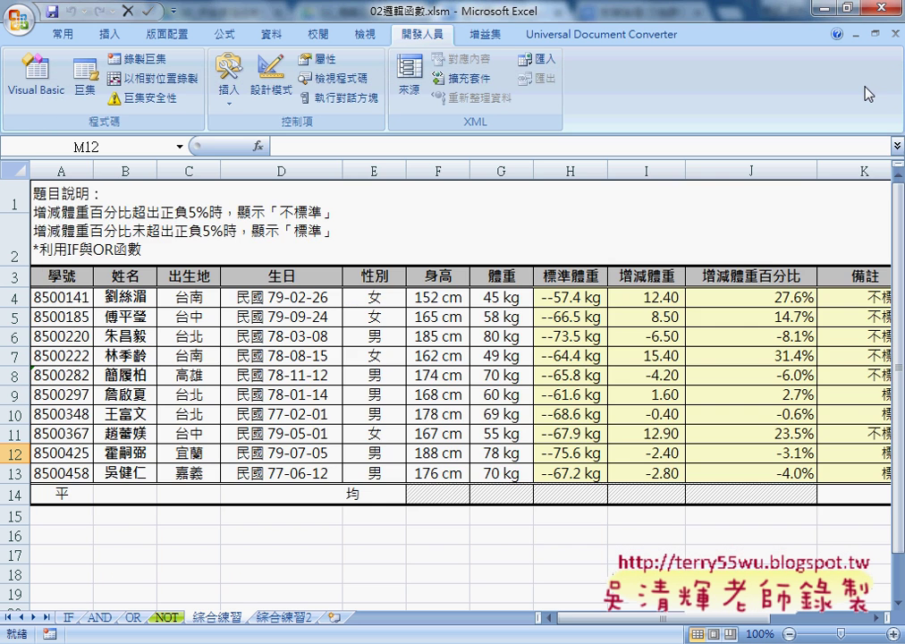
{"action": "left_click", "coordinate": [884, 11]}
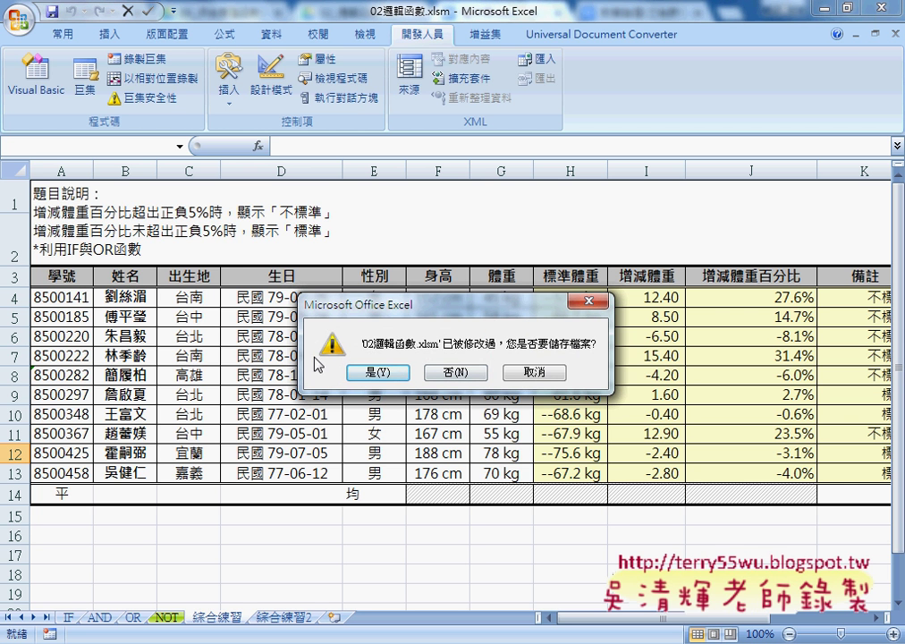
{"action": "left_click", "coordinate": [381, 374]}
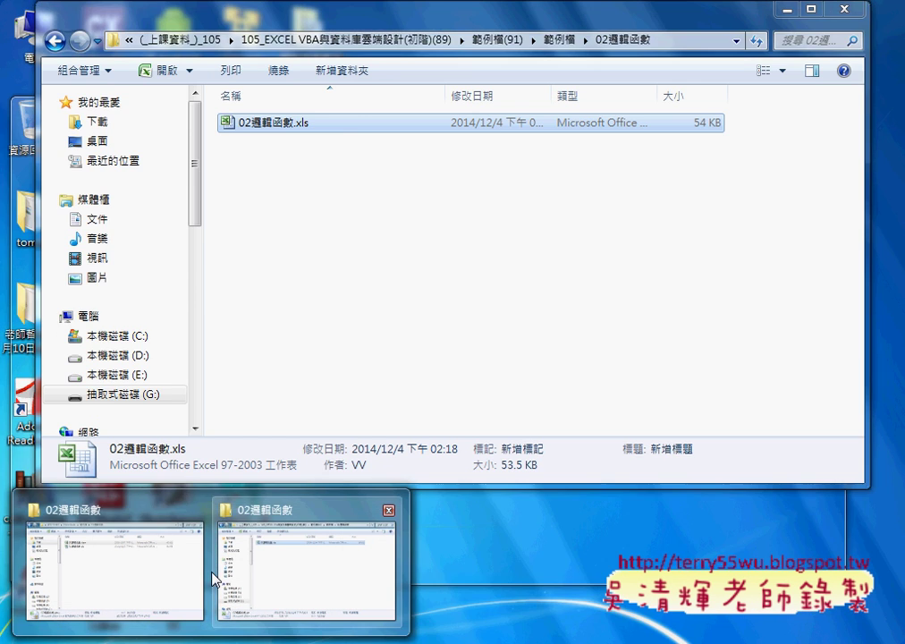
{"action": "left_click", "coordinate": [269, 564]}
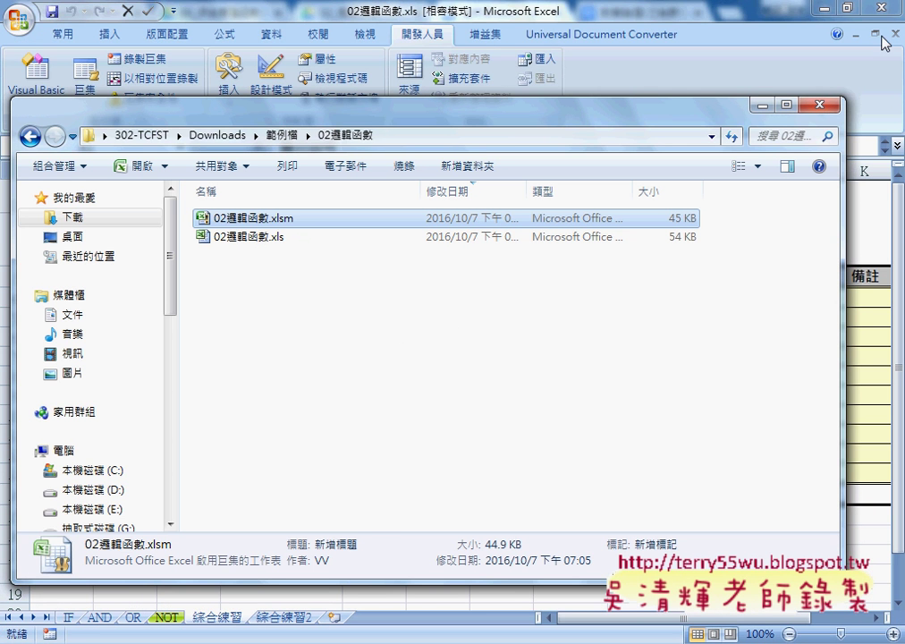
Quit Excel and reopen 02邏輯函數.xlsm from the 02邏輯函數 folder
{"action": "left_click", "coordinate": [703, 10]}
{"action": "left_click", "coordinate": [881, 10]}
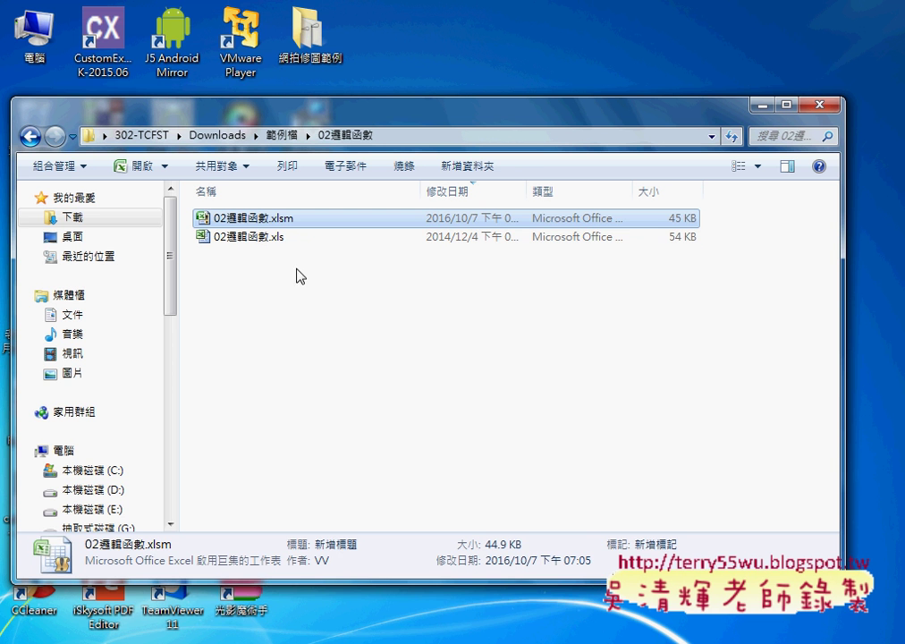
{"action": "left_click", "coordinate": [308, 274]}
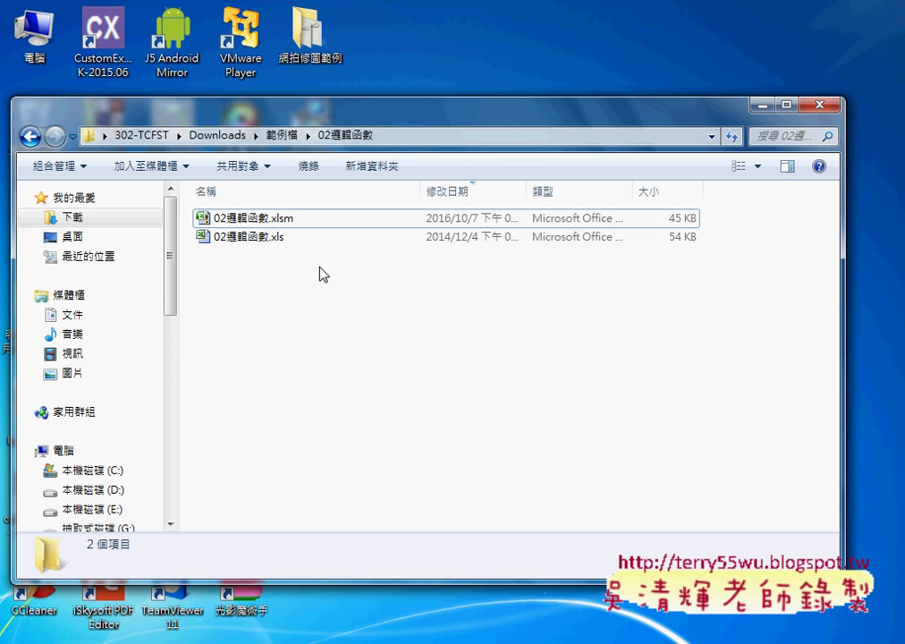
{"action": "double_click", "coordinate": [288, 220]}
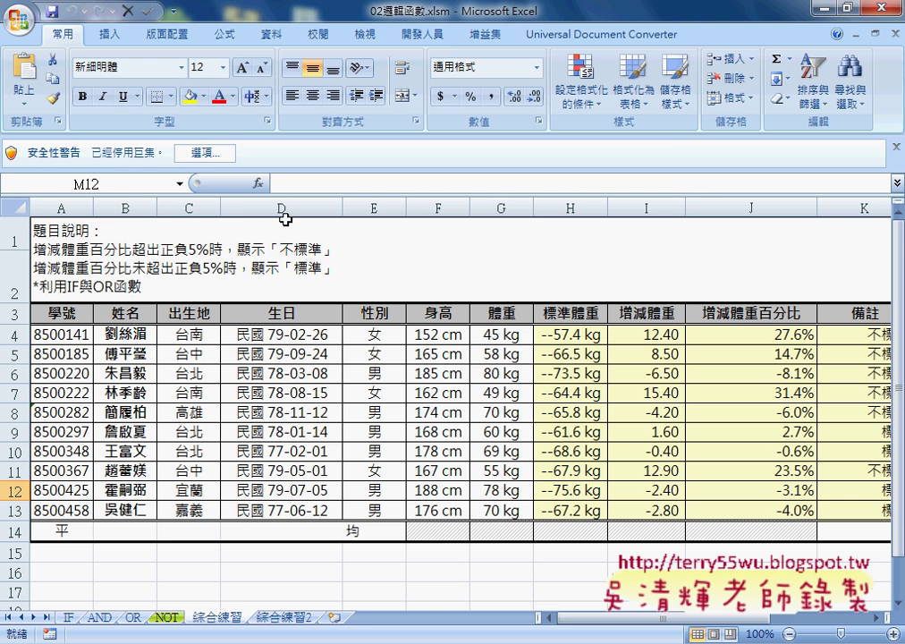
Enable the workbook's macros with 啟用這個內容 in the security options dialog
{"action": "left_click", "coordinate": [204, 153]}
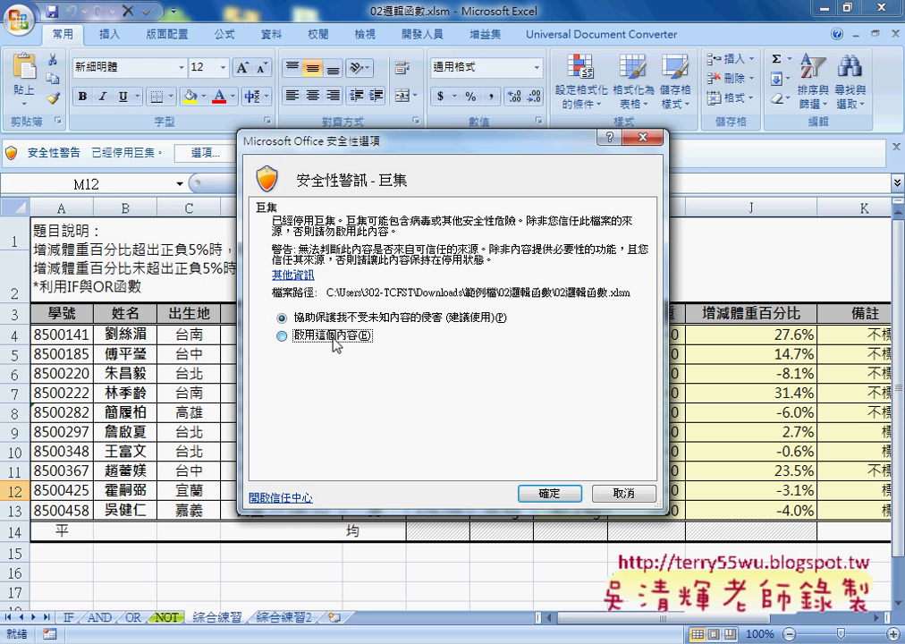
{"action": "left_click", "coordinate": [332, 340]}
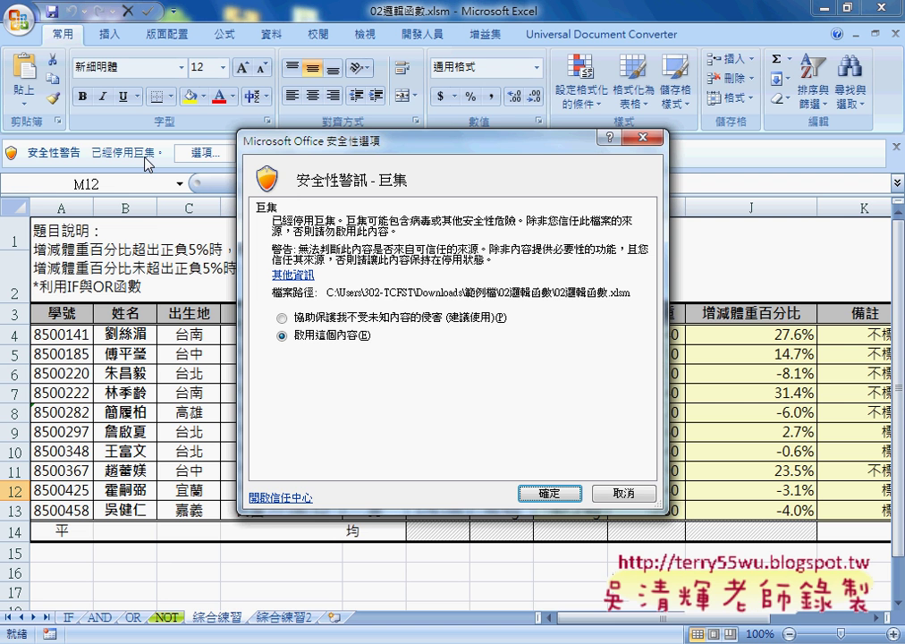
{"action": "mouse_move", "coordinate": [230, 170]}
{"action": "left_mouse_down"}
{"action": "mouse_move", "coordinate": [36, 172]}
{"action": "mouse_move", "coordinate": [184, 143]}
{"action": "mouse_move", "coordinate": [228, 175]}
{"action": "left_mouse_up"}
{"action": "key", "text": "Escape"}
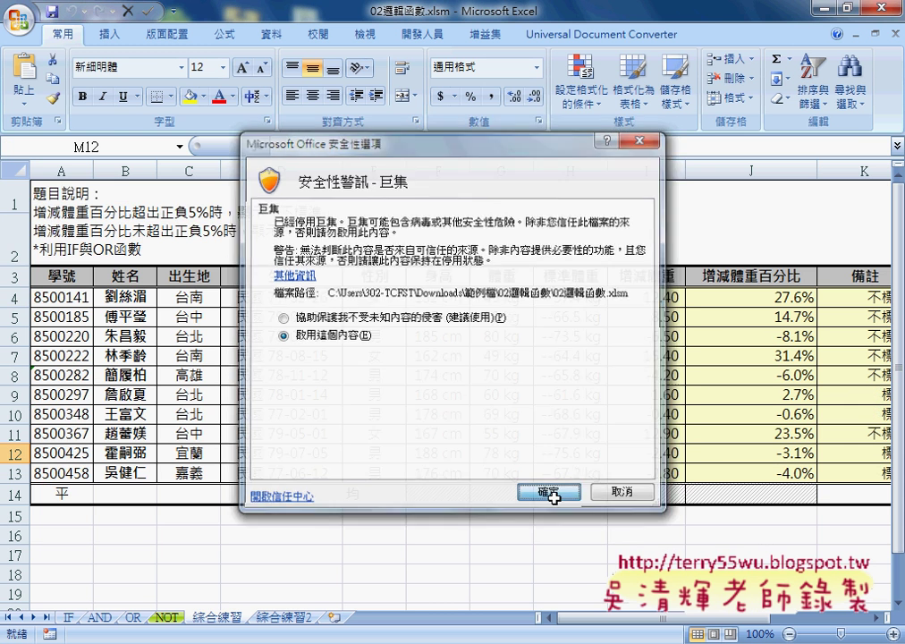
{"action": "left_click", "coordinate": [550, 493]}
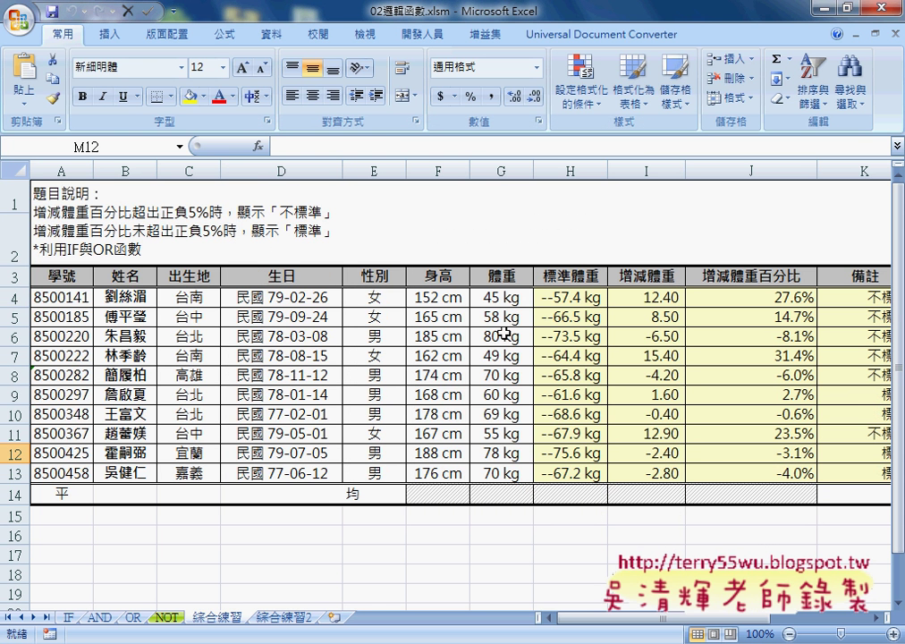
Set the Trust Center macro setting to 啟用所有巨集 and confirm with 確定
{"action": "left_click", "coordinate": [417, 34]}
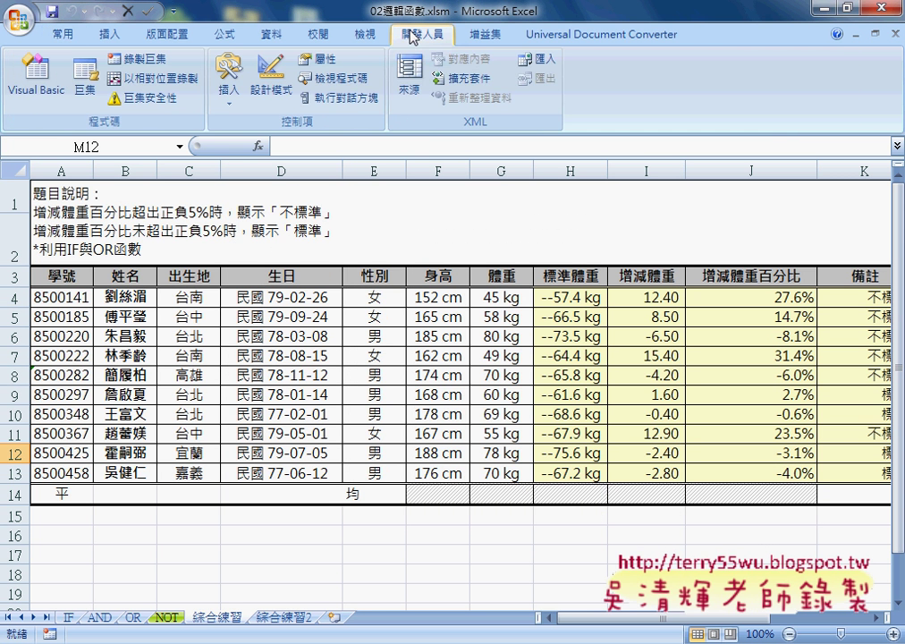
{"action": "left_click", "coordinate": [143, 98]}
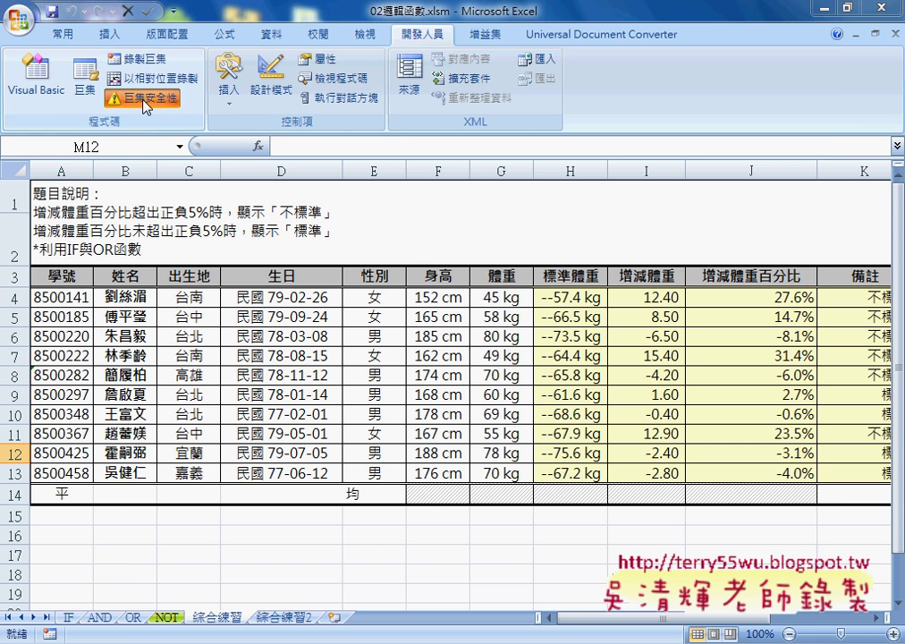
{"action": "left_click", "coordinate": [296, 194]}
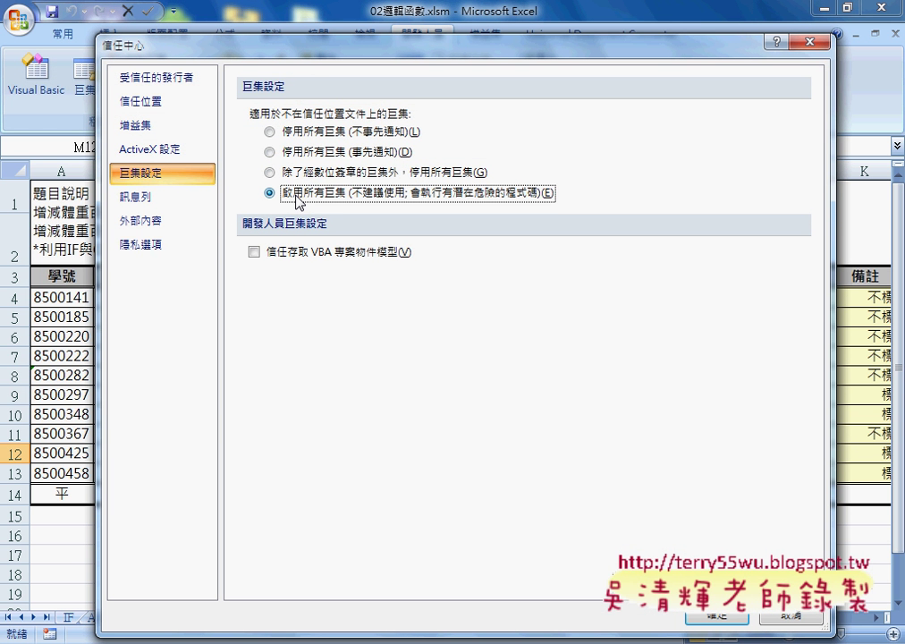
{"action": "left_click", "coordinate": [299, 152]}
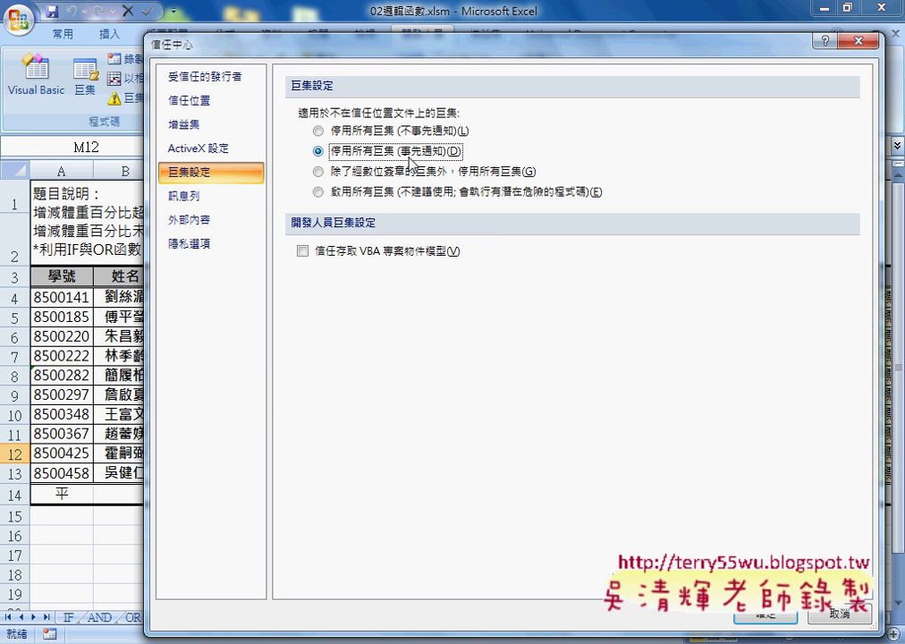
{"action": "left_click", "coordinate": [318, 191]}
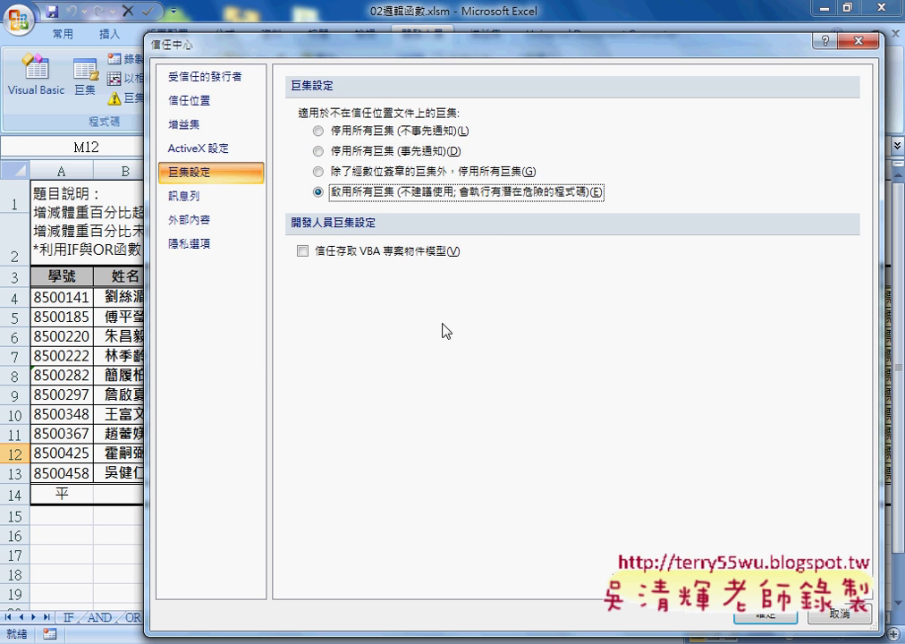
{"action": "left_click", "coordinate": [765, 614]}
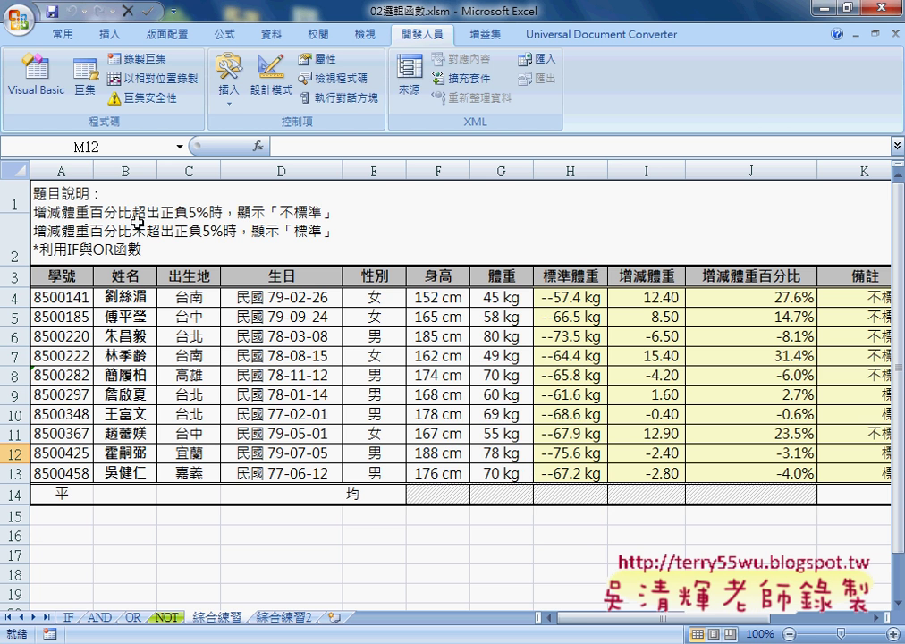
Reopen the Visual Basic editor, narrow the Project pane, and expand the locked VBAProject
{"action": "left_click", "coordinate": [45, 94]}
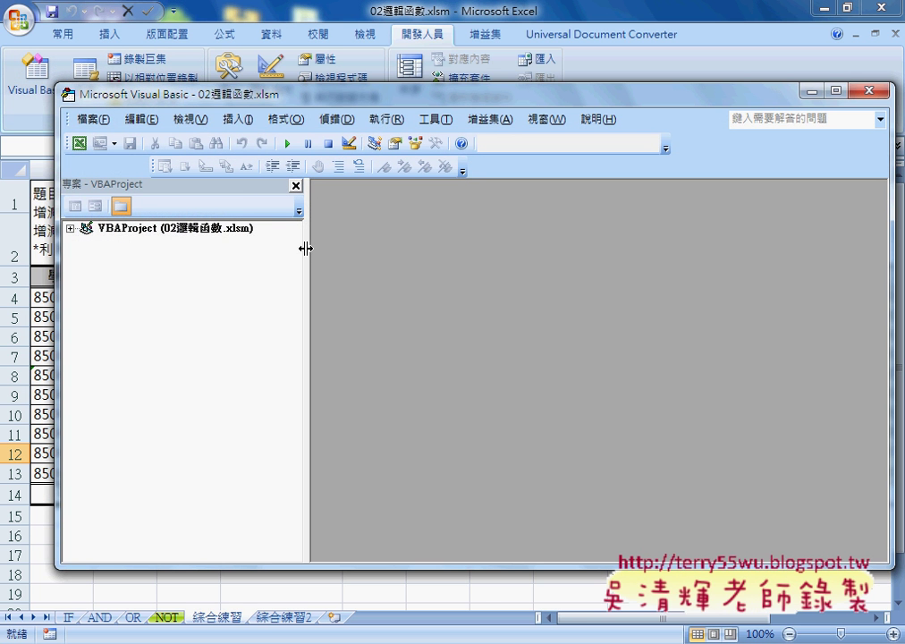
{"action": "left_click_drag", "start_coordinate": [306, 248], "coordinate": [232, 239]}
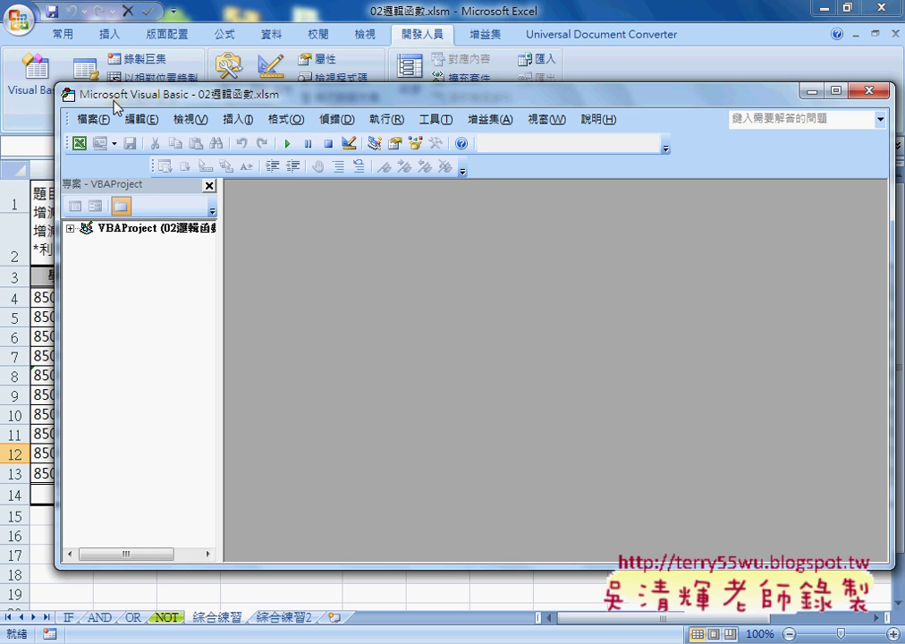
{"action": "left_click_drag", "start_coordinate": [128, 102], "coordinate": [205, 115]}
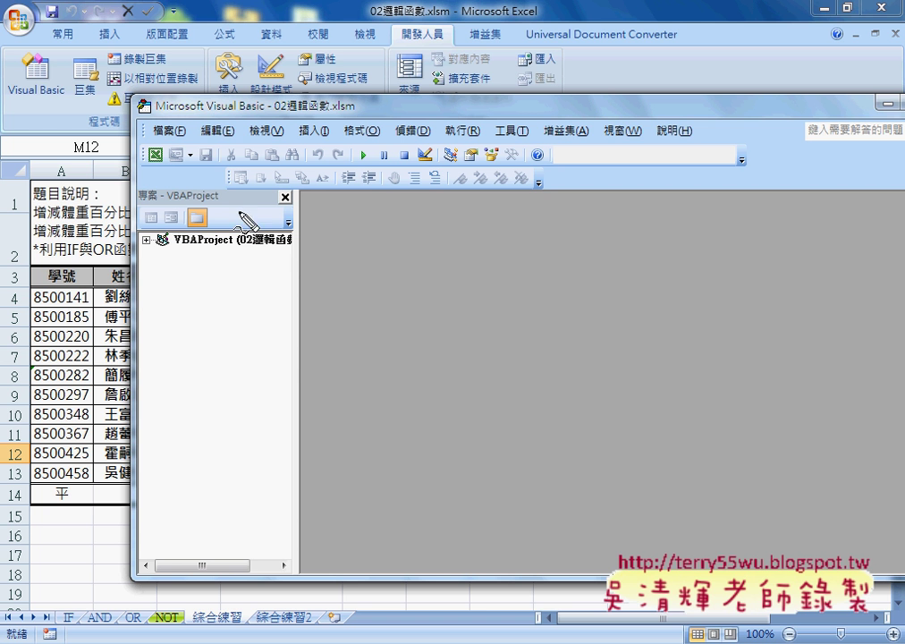
{"action": "mouse_move", "coordinate": [276, 247]}
{"action": "left_mouse_down"}
{"action": "mouse_move", "coordinate": [174, 231]}
{"action": "mouse_move", "coordinate": [304, 236]}
{"action": "left_mouse_up"}
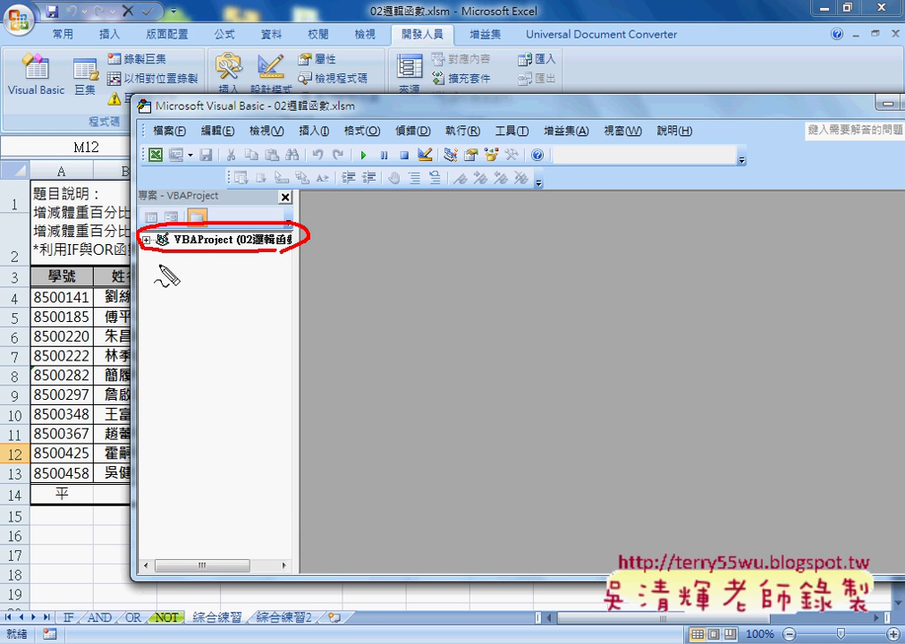
{"action": "key", "text": "Escape"}
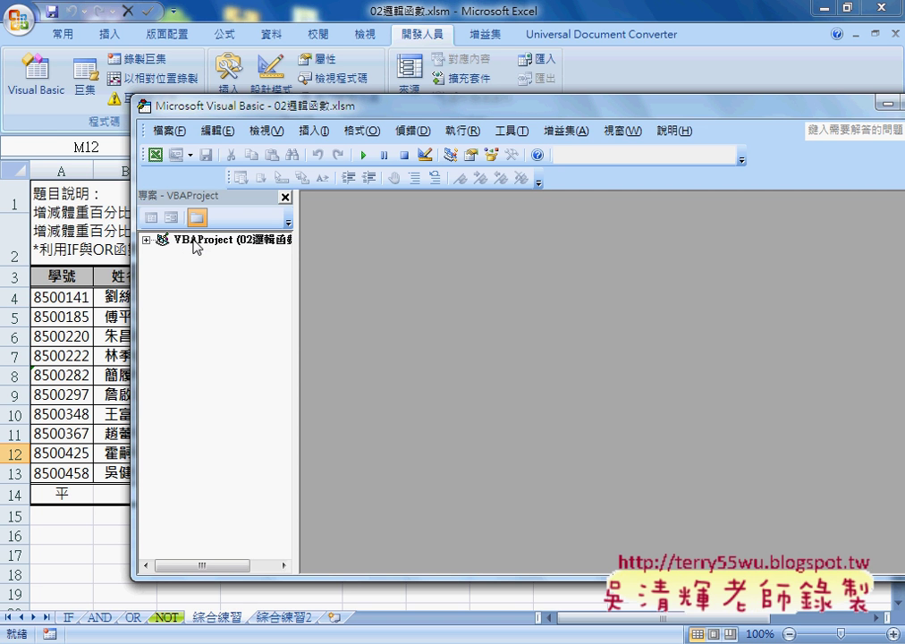
{"action": "left_click", "coordinate": [195, 242]}
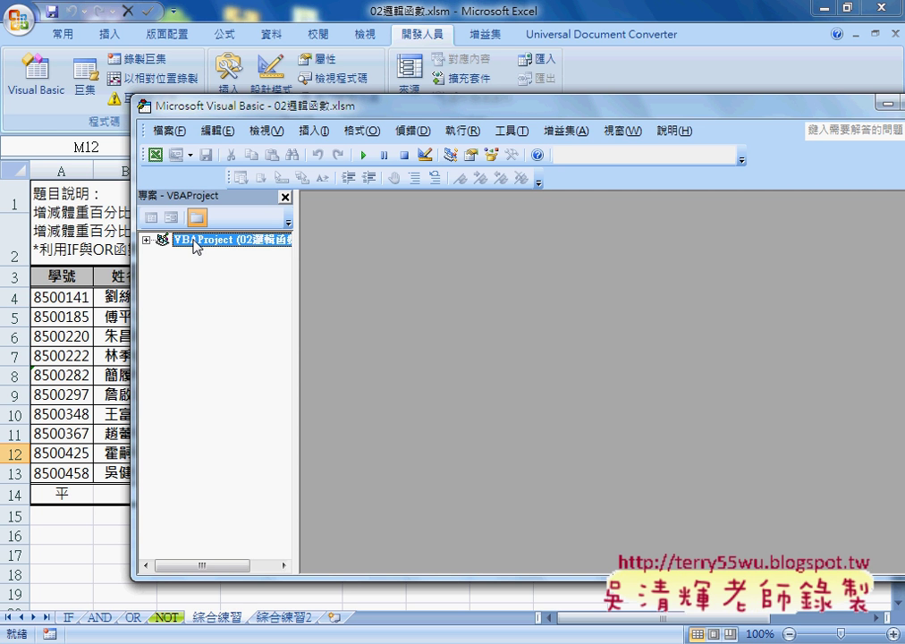
{"action": "left_click", "coordinate": [146, 240]}
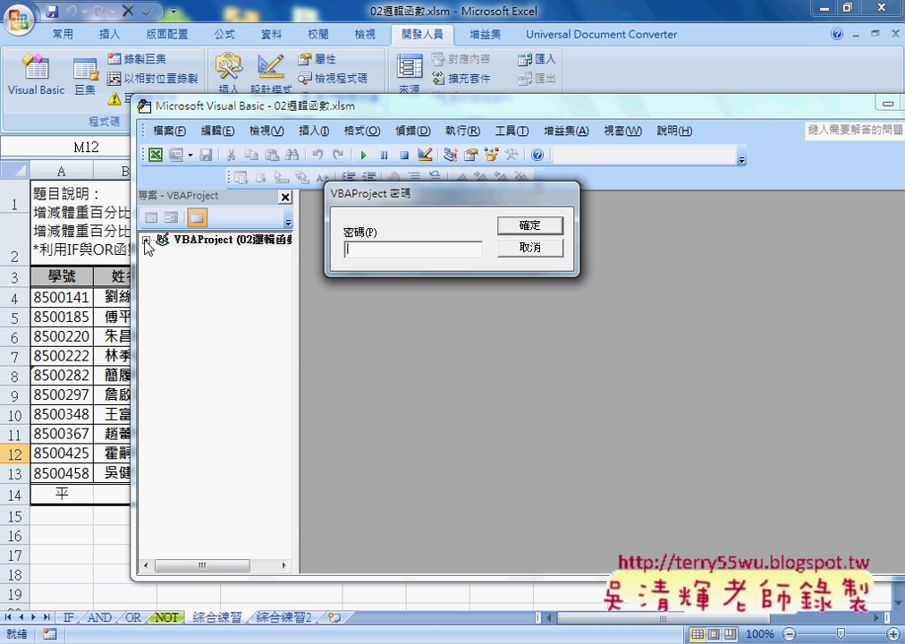
{"action": "left_click", "coordinate": [541, 229]}
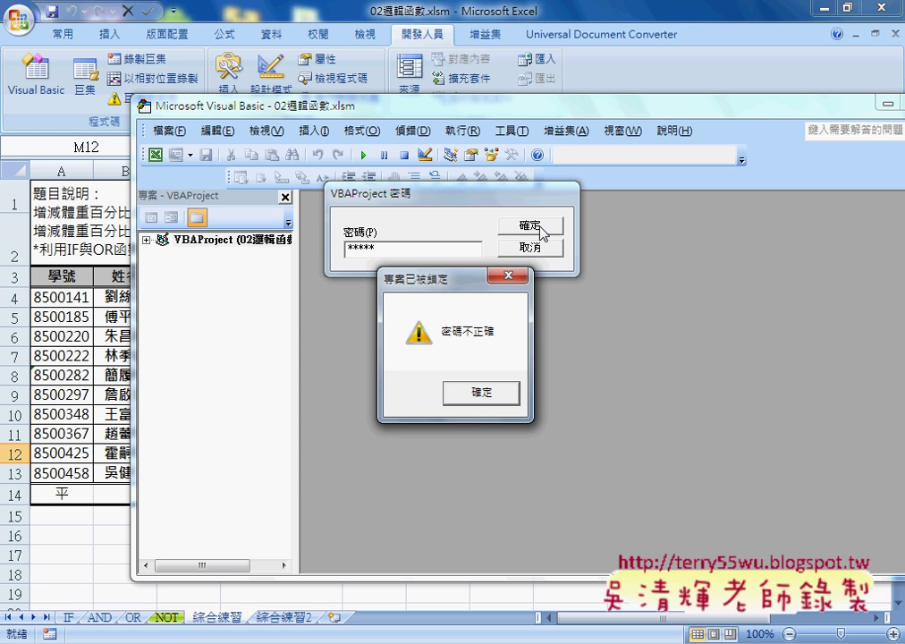
{"action": "left_click", "coordinate": [475, 397]}
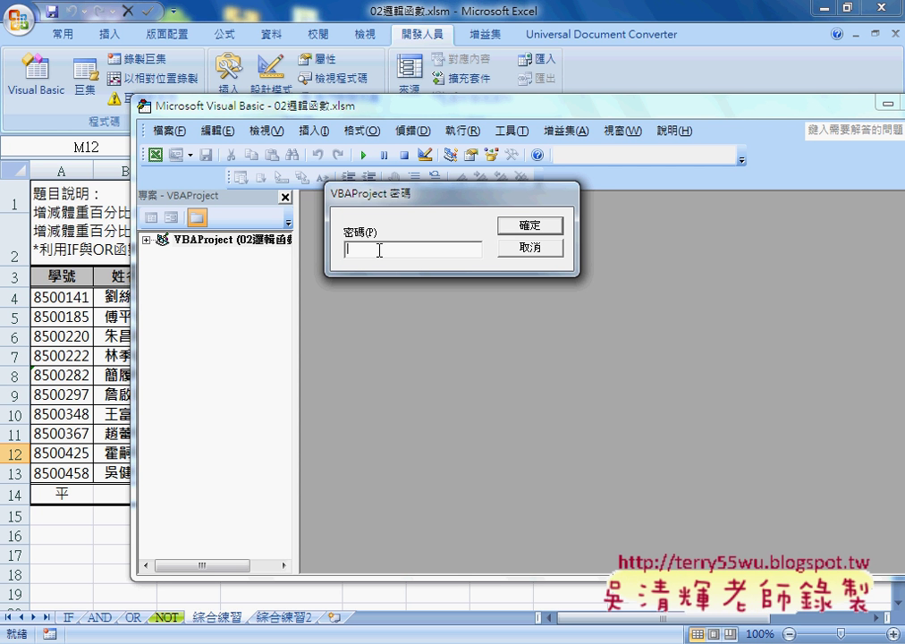
Enter the VBAProject password in the 密碼 dialog to unlock the project
{"action": "type", "text": "****"}
{"action": "key", "text": "Return"}
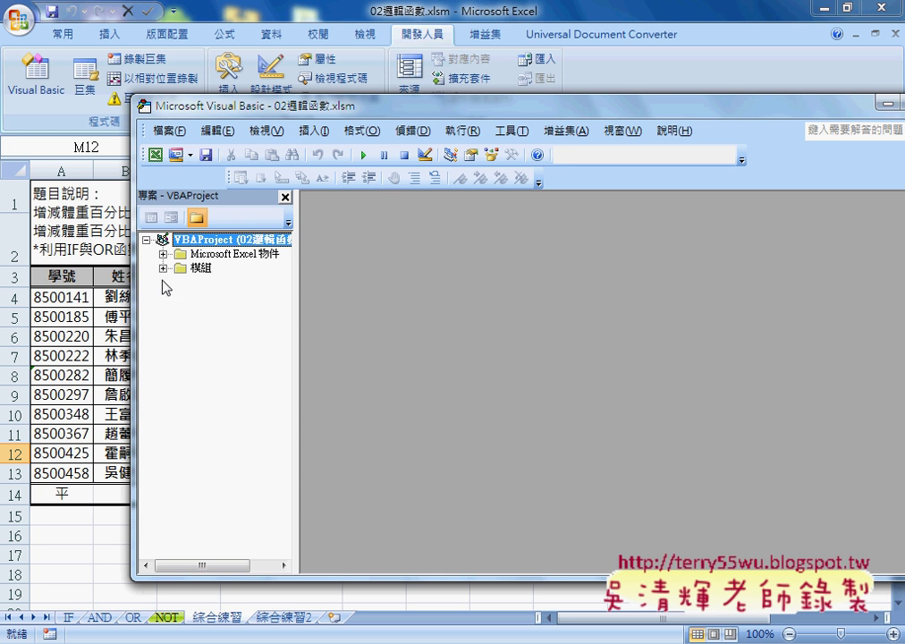
Display Module1's unlocked macro code from the 模組 folder, then close the Visual Basic editor
{"action": "left_click", "coordinate": [163, 268]}
{"action": "left_click", "coordinate": [221, 283]}
{"action": "double_click", "coordinate": [221, 283]}
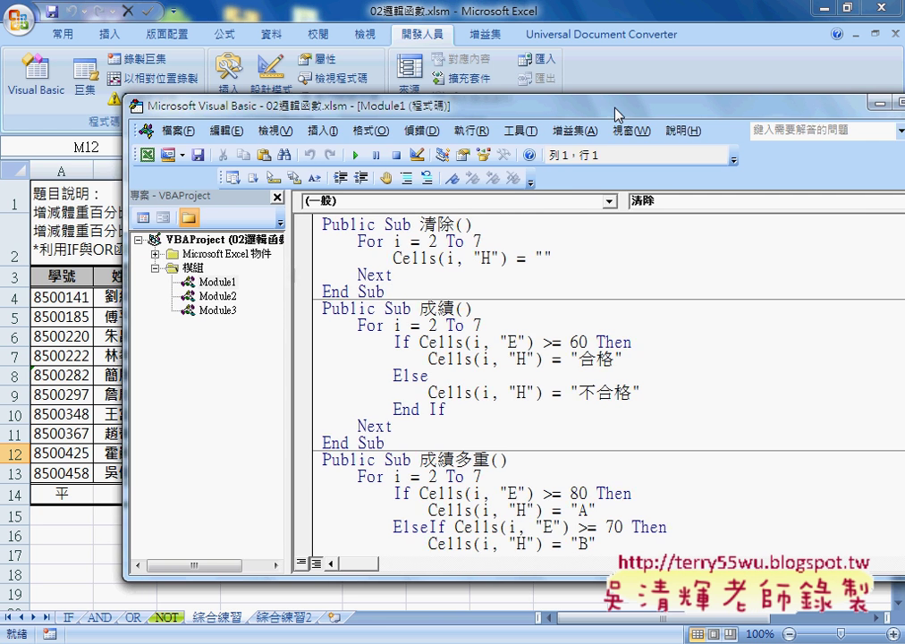
{"action": "left_click_drag", "start_coordinate": [632, 113], "coordinate": [536, 119]}
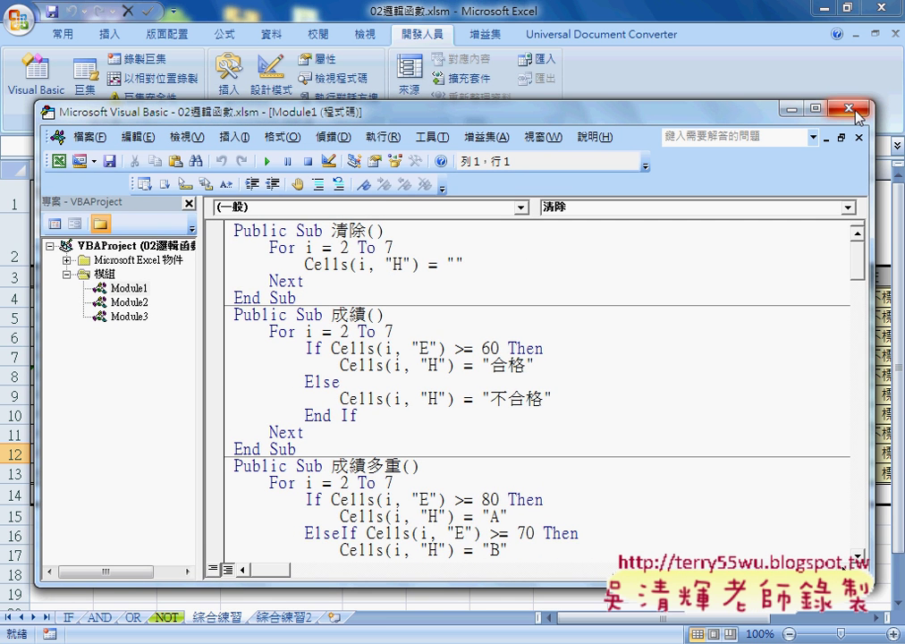
{"action": "left_click", "coordinate": [852, 109]}
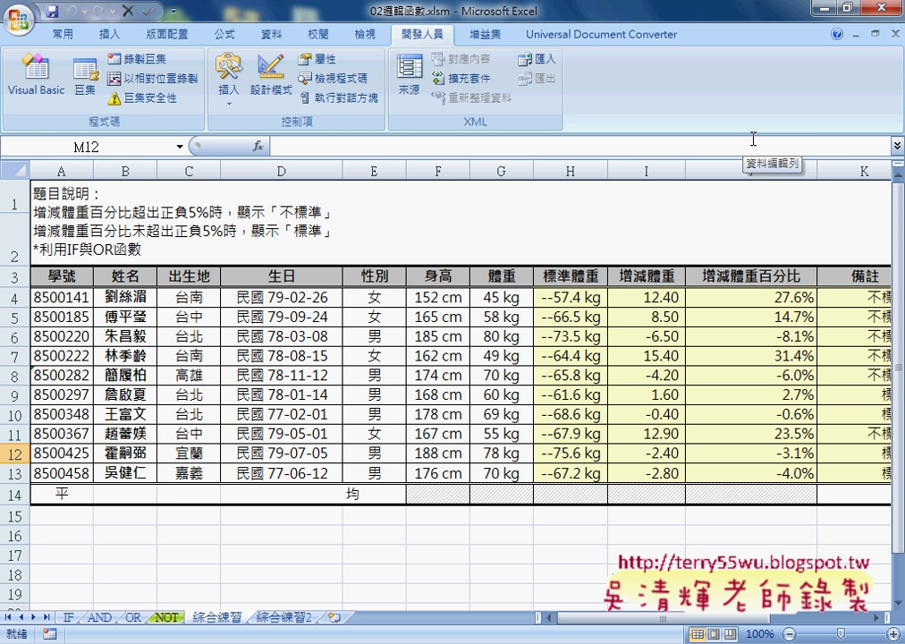
{"action": "left_click", "coordinate": [66, 67]}
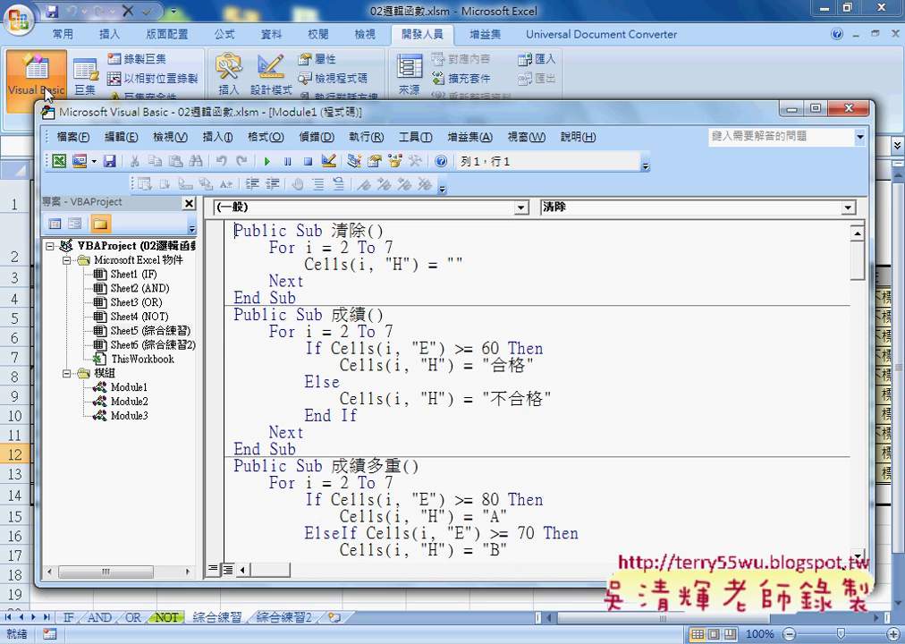
{"action": "scroll", "coordinate": [483, 304], "scroll_direction": "down", "scroll_amount": 4}
{"action": "scroll", "coordinate": [512, 318], "scroll_direction": "down", "scroll_amount": 6}
{"action": "scroll", "coordinate": [513, 318], "scroll_direction": "down", "scroll_amount": 5}
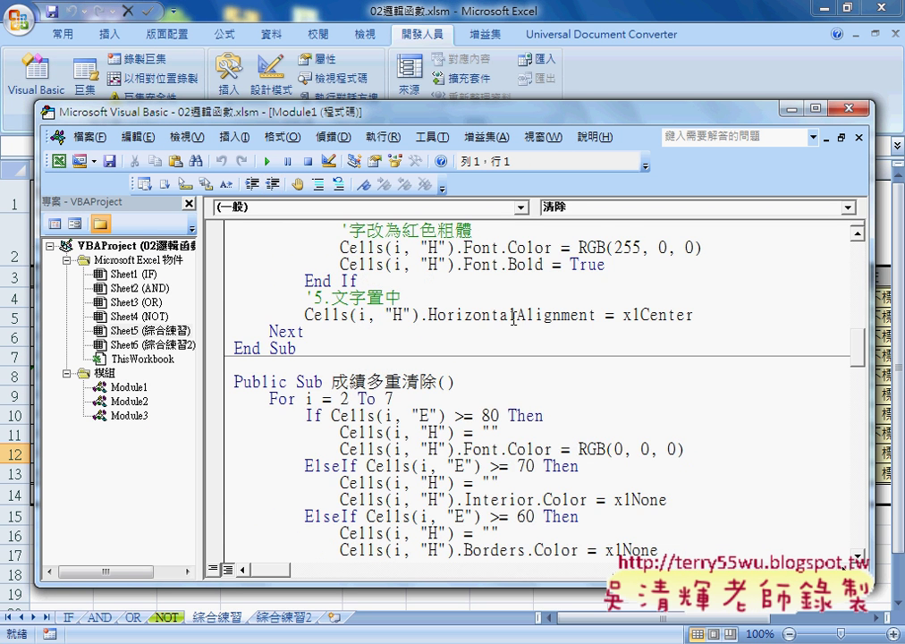
{"action": "scroll", "coordinate": [513, 318], "scroll_direction": "down", "scroll_amount": 6}
{"action": "scroll", "coordinate": [514, 318], "scroll_direction": "down", "scroll_amount": 3}
{"action": "scroll", "coordinate": [514, 318], "scroll_direction": "down", "scroll_amount": 6}
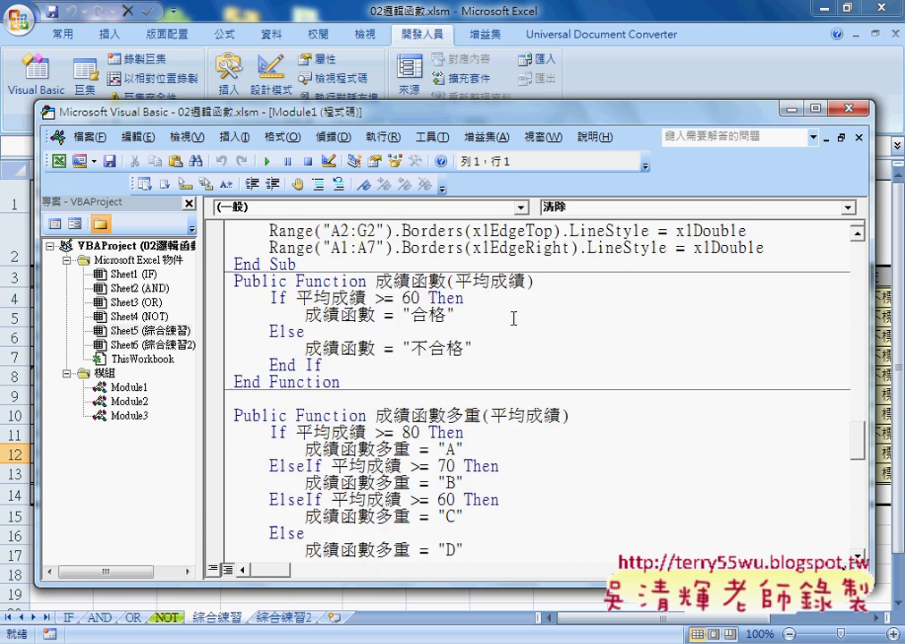
{"action": "scroll", "coordinate": [513, 318], "scroll_direction": "down", "scroll_amount": 5}
{"action": "scroll", "coordinate": [513, 317], "scroll_direction": "up", "scroll_amount": 1}
{"action": "scroll", "coordinate": [513, 318], "scroll_direction": "up", "scroll_amount": 1}
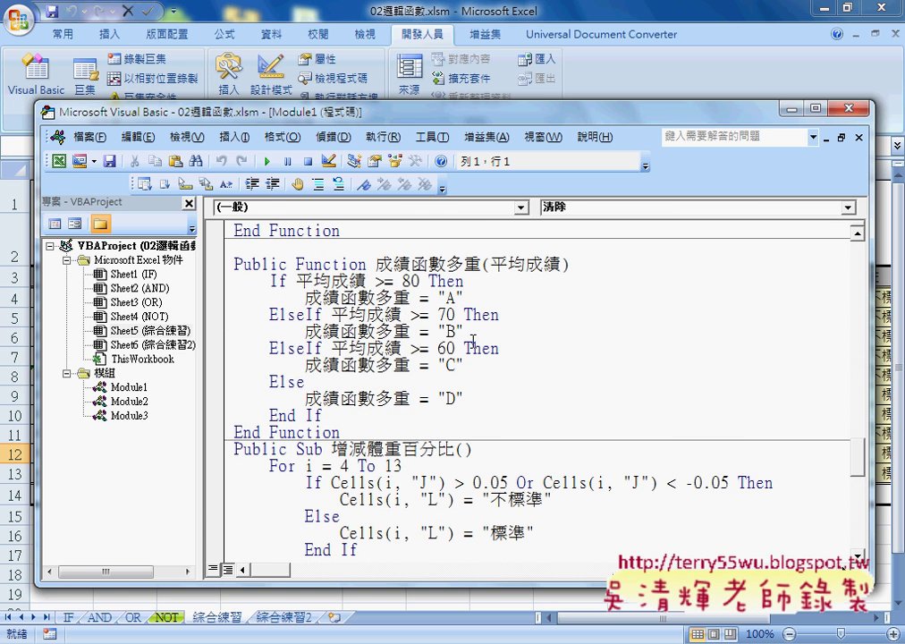
{"action": "left_click", "coordinate": [680, 93]}
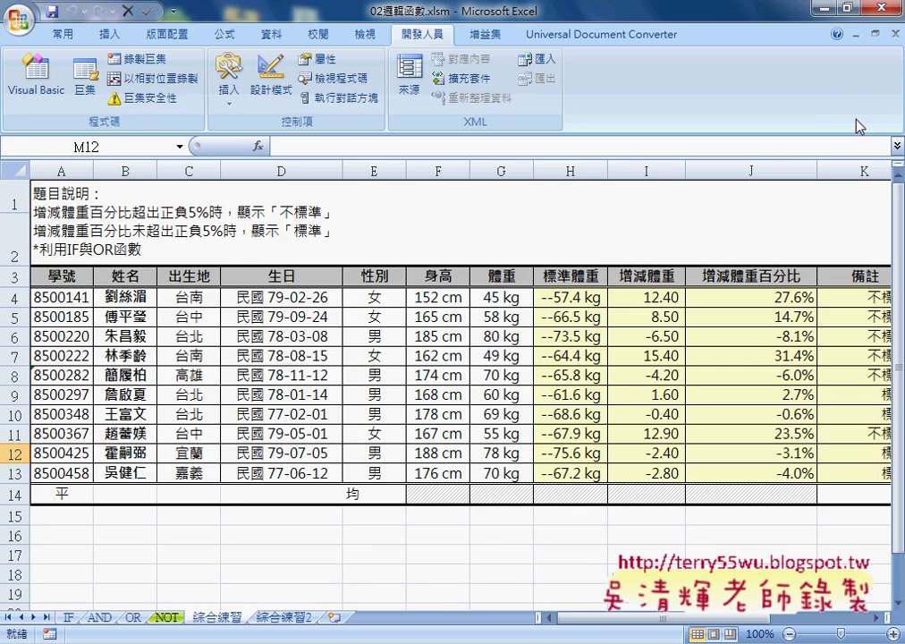
{"action": "left_click", "coordinate": [257, 146]}
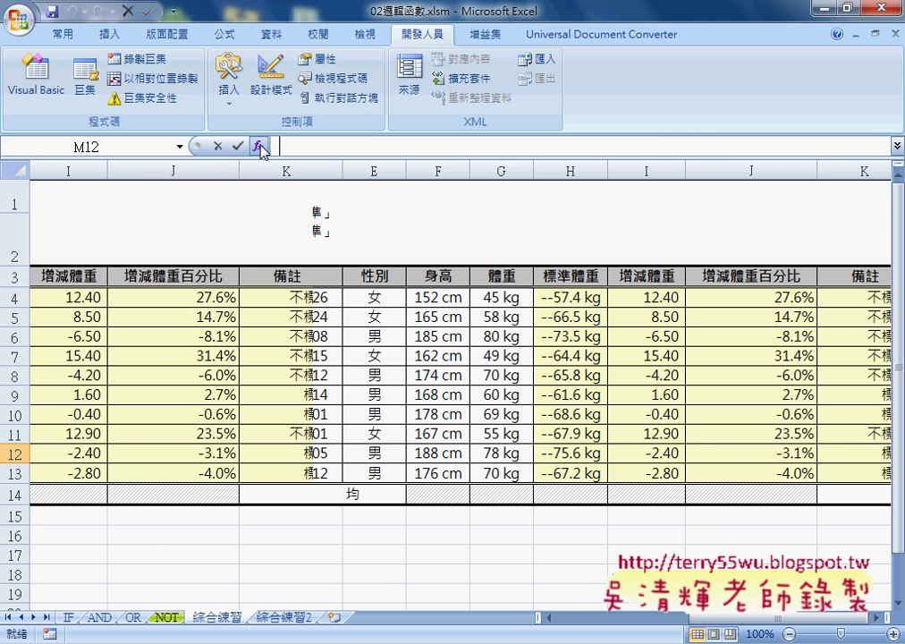
{"action": "left_click", "coordinate": [524, 231]}
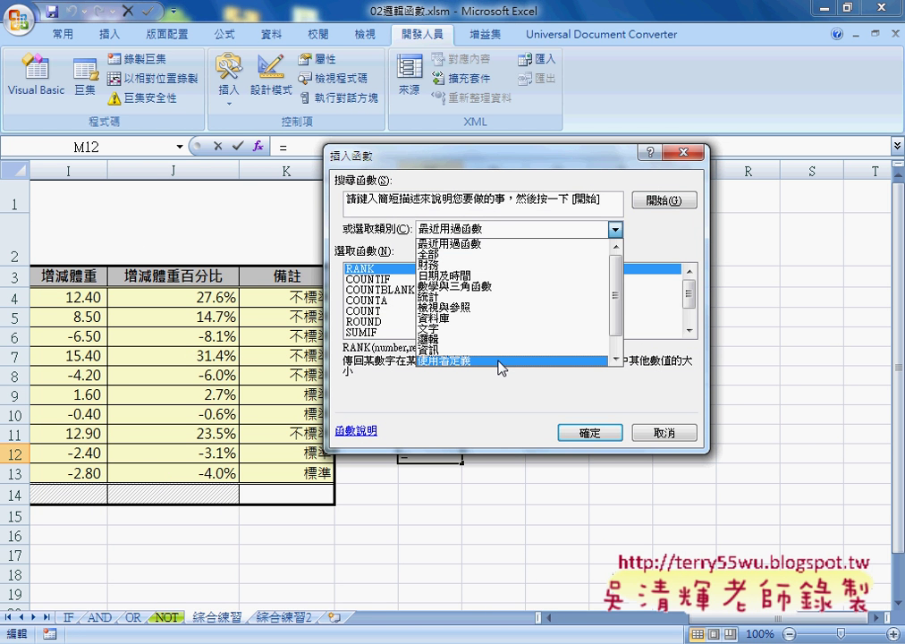
{"action": "left_click", "coordinate": [673, 392]}
{"action": "left_click", "coordinate": [658, 432]}
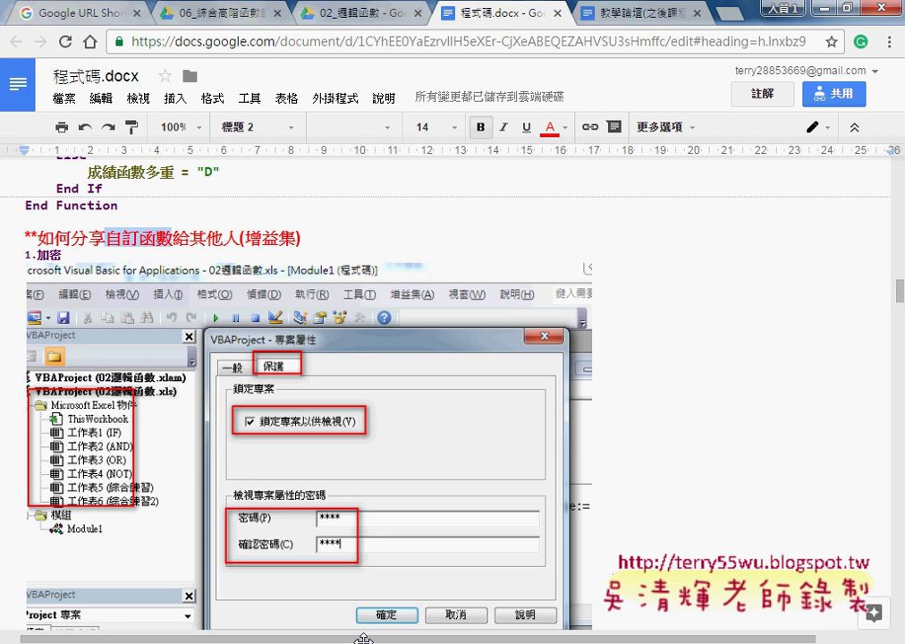
Scroll the notes to step 2, highlight 增益集 in its heading, and return to the Excel workbook
{"action": "scroll", "coordinate": [172, 258], "scroll_direction": "down", "scroll_amount": 1}
{"action": "scroll", "coordinate": [171, 258], "scroll_direction": "down", "scroll_amount": 3}
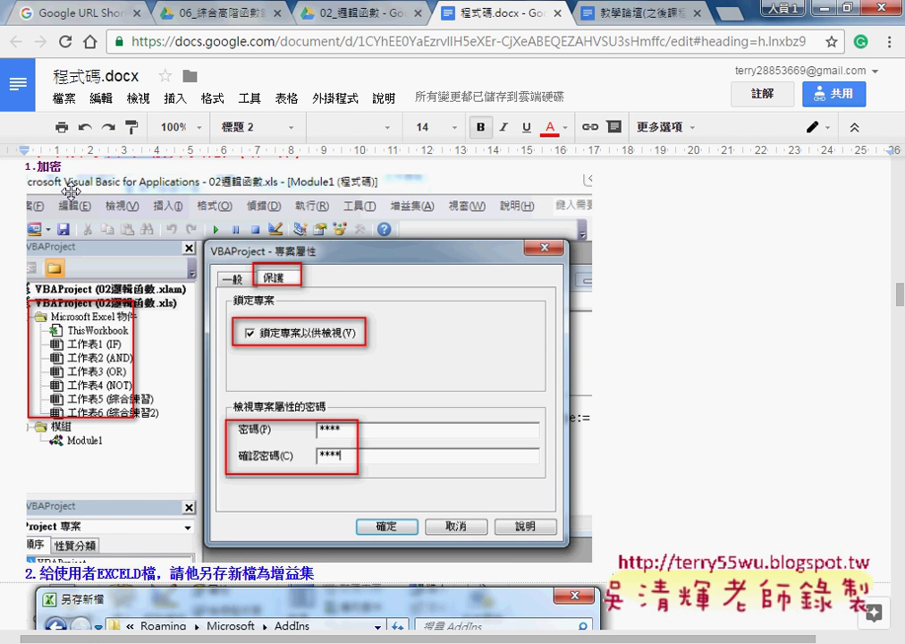
{"action": "scroll", "coordinate": [172, 304], "scroll_direction": "down", "scroll_amount": 3}
{"action": "scroll", "coordinate": [162, 334], "scroll_direction": "down", "scroll_amount": 2}
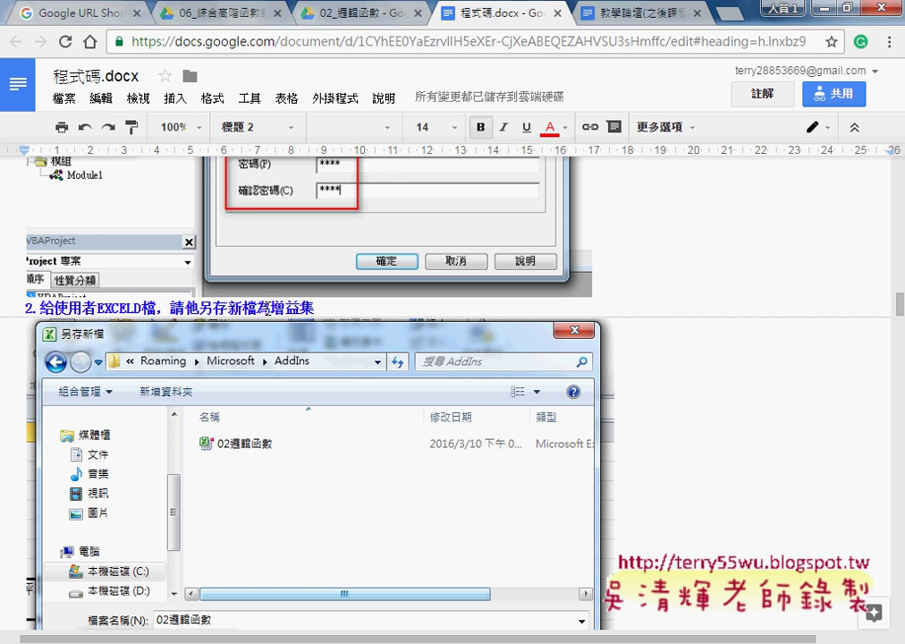
{"action": "left_click_drag", "start_coordinate": [270, 308], "coordinate": [314, 307]}
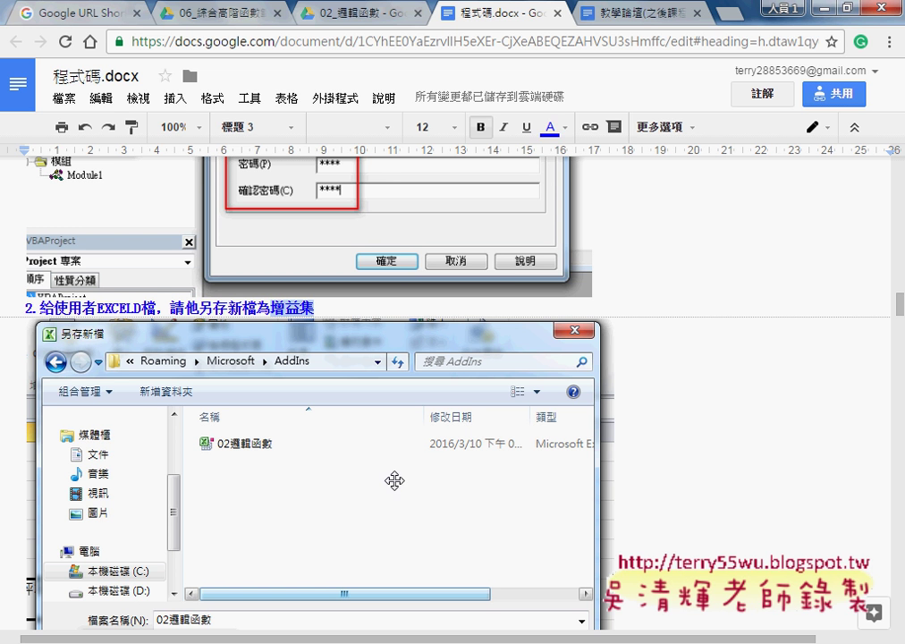
{"action": "left_click", "coordinate": [407, 545]}
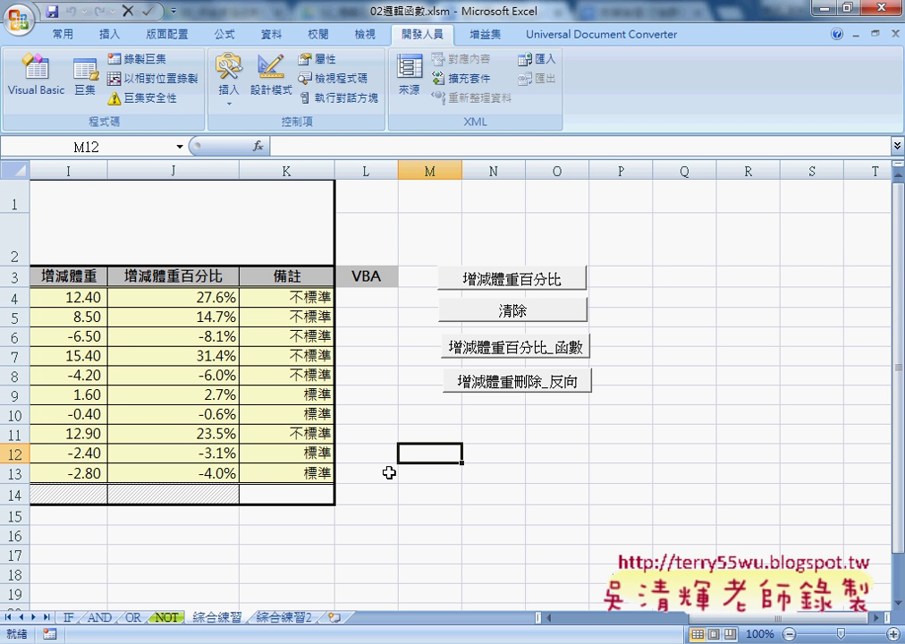
Save as Excel Add-In (*.xlam) 02邏輯函數.xlam in AddIns, replacing the existing copy
{"action": "left_click", "coordinate": [18, 20]}
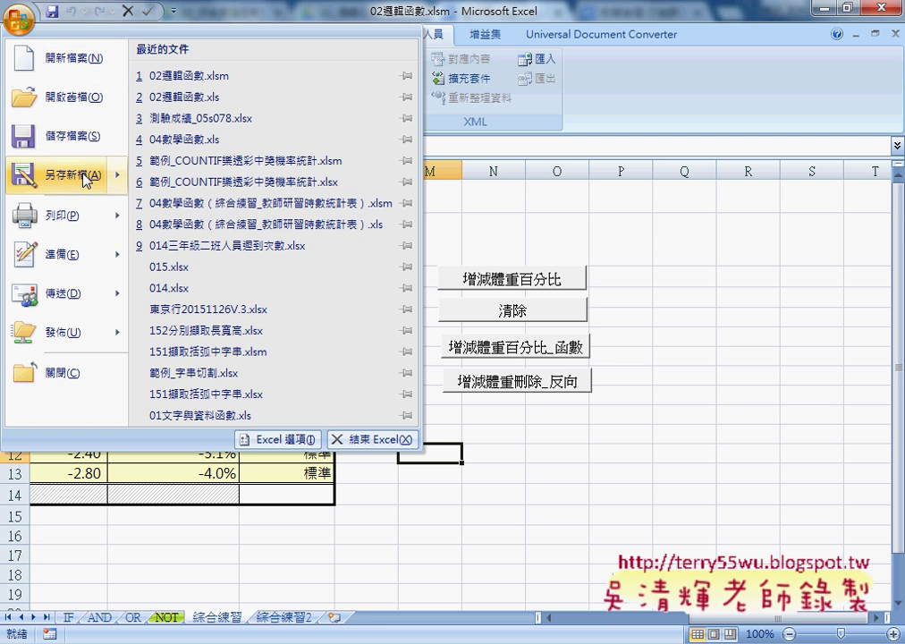
{"action": "mouse_move", "coordinate": [63, 175]}
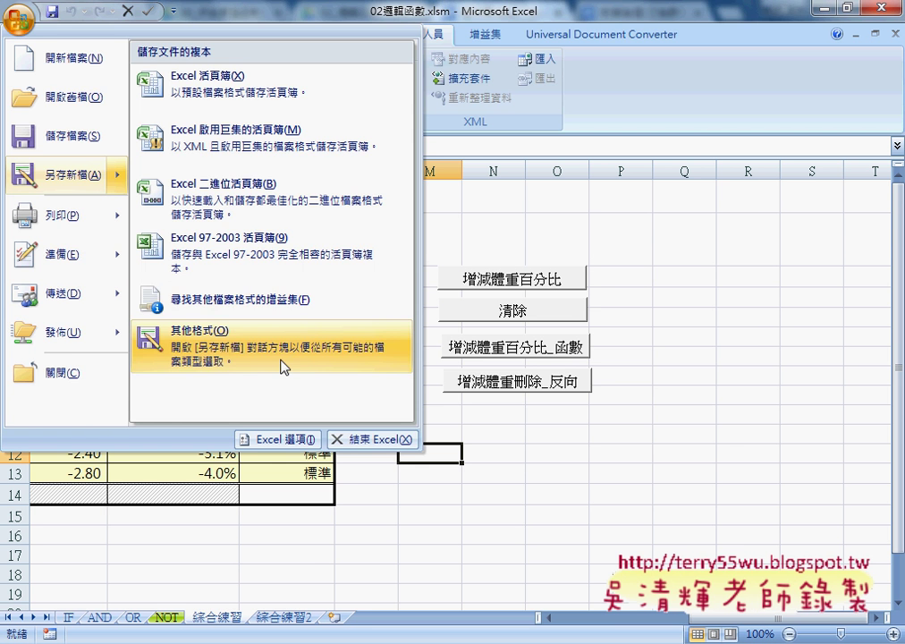
{"action": "key", "text": "Escape"}
{"action": "key", "text": "F12"}
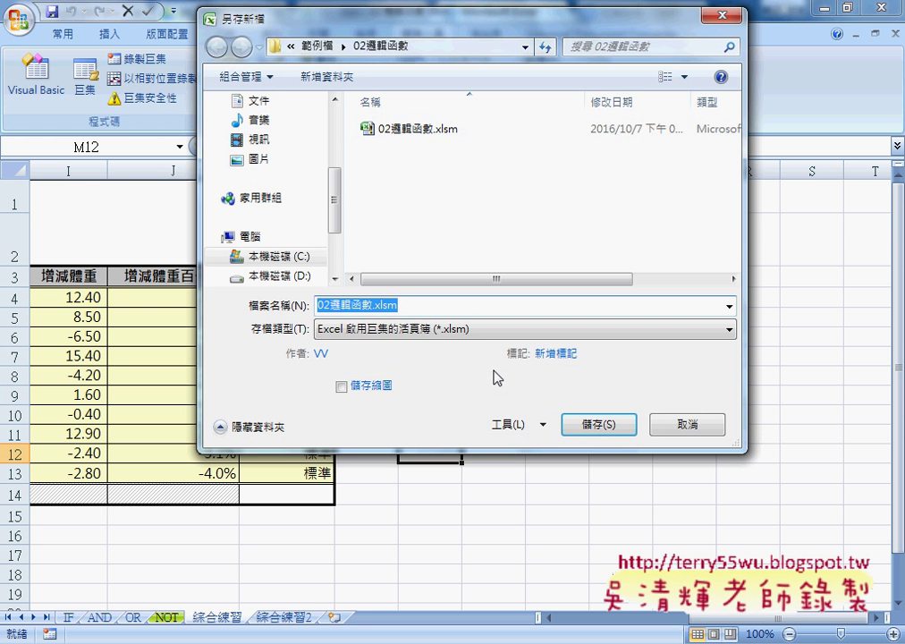
{"action": "left_click", "coordinate": [432, 331]}
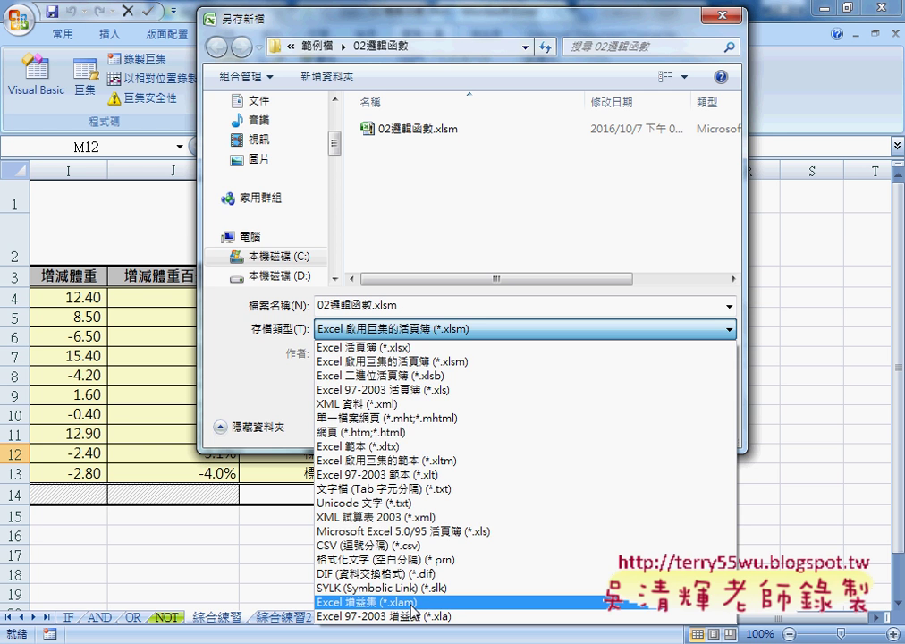
{"action": "left_click", "coordinate": [413, 602]}
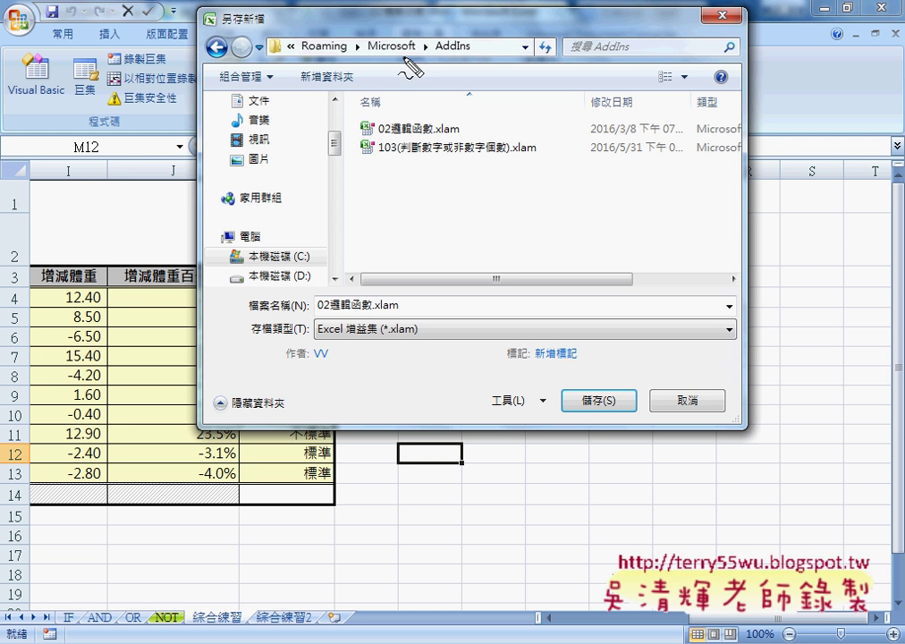
{"action": "mouse_move", "coordinate": [368, 54]}
{"action": "left_mouse_down"}
{"action": "mouse_move", "coordinate": [447, 55]}
{"action": "mouse_move", "coordinate": [433, 55]}
{"action": "mouse_move", "coordinate": [458, 66]}
{"action": "left_mouse_up"}
{"action": "key", "text": "Escape"}
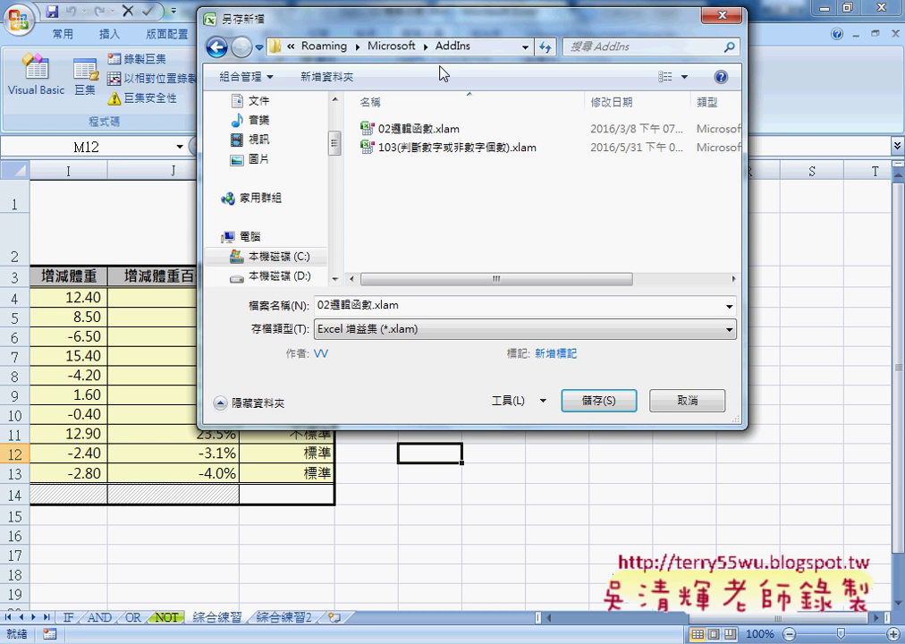
{"action": "left_click", "coordinate": [589, 402]}
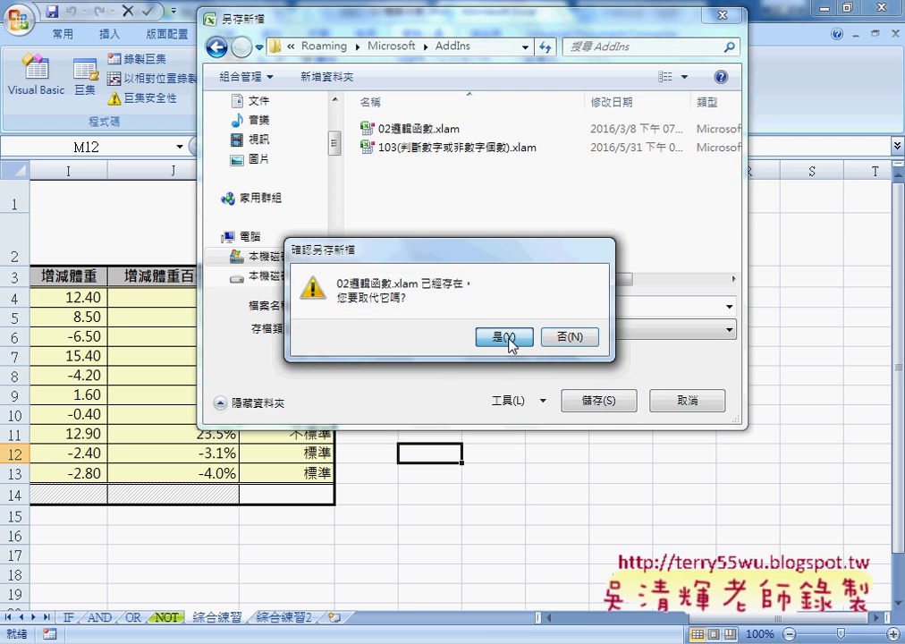
{"action": "left_click", "coordinate": [507, 337]}
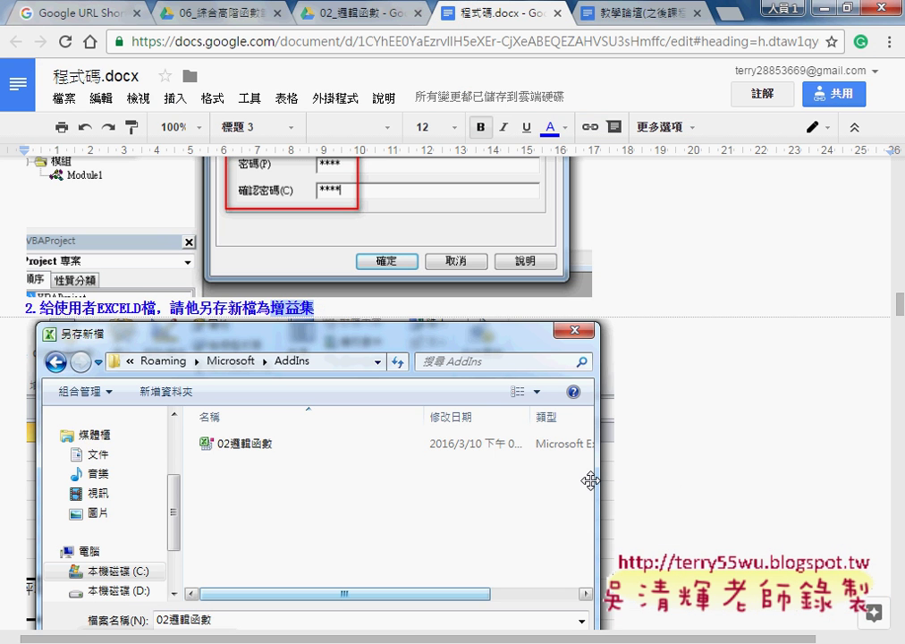
Scroll to the 3. 啟用增益集 heading, highlight it, and minimize the browser to reveal Excel
{"action": "scroll", "coordinate": [674, 485], "scroll_direction": "down", "scroll_amount": 2}
{"action": "scroll", "coordinate": [674, 483], "scroll_direction": "down", "scroll_amount": 2}
{"action": "scroll", "coordinate": [673, 483], "scroll_direction": "down", "scroll_amount": 2}
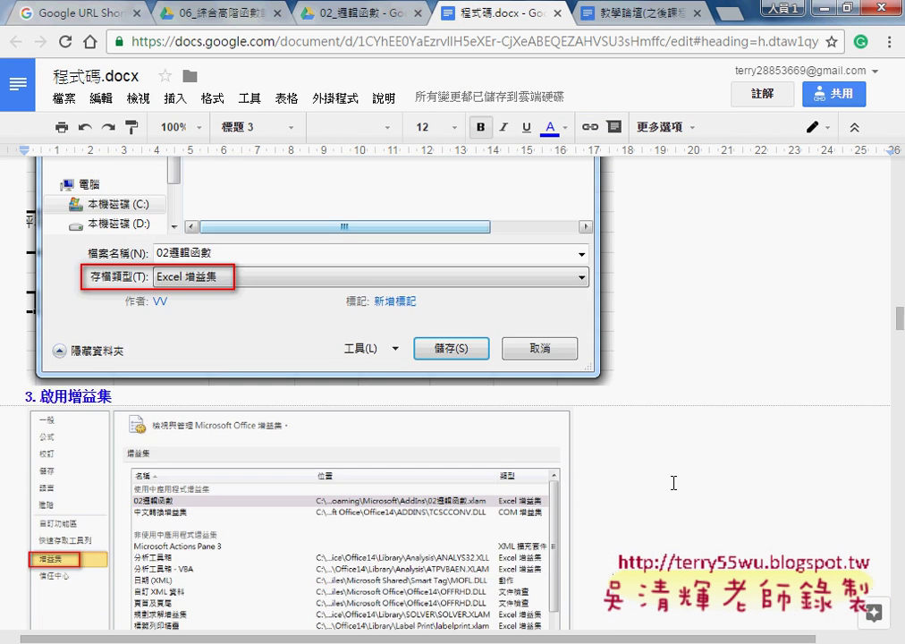
{"action": "left_click_drag", "start_coordinate": [40, 320], "coordinate": [110, 323]}
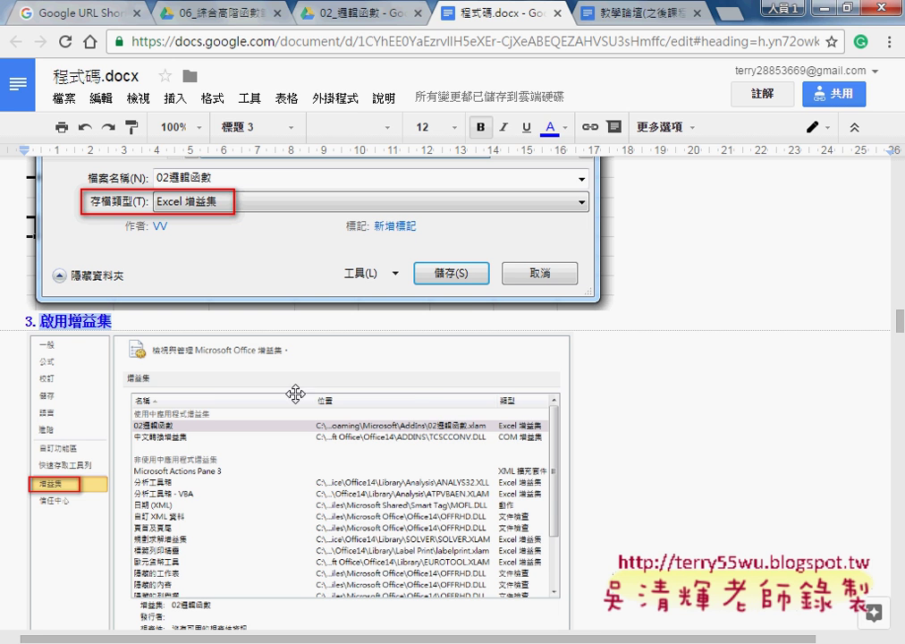
{"action": "left_click", "coordinate": [821, 11]}
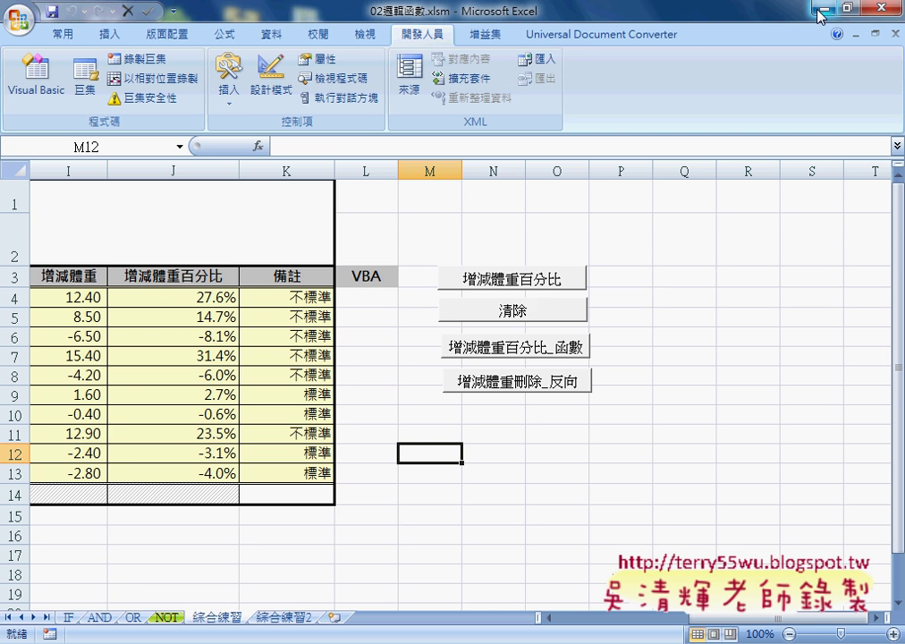
Through More Commands in Excel Options, pick Add-Ins and open the Excel 增益集 manager with Go
{"action": "left_click", "coordinate": [175, 11]}
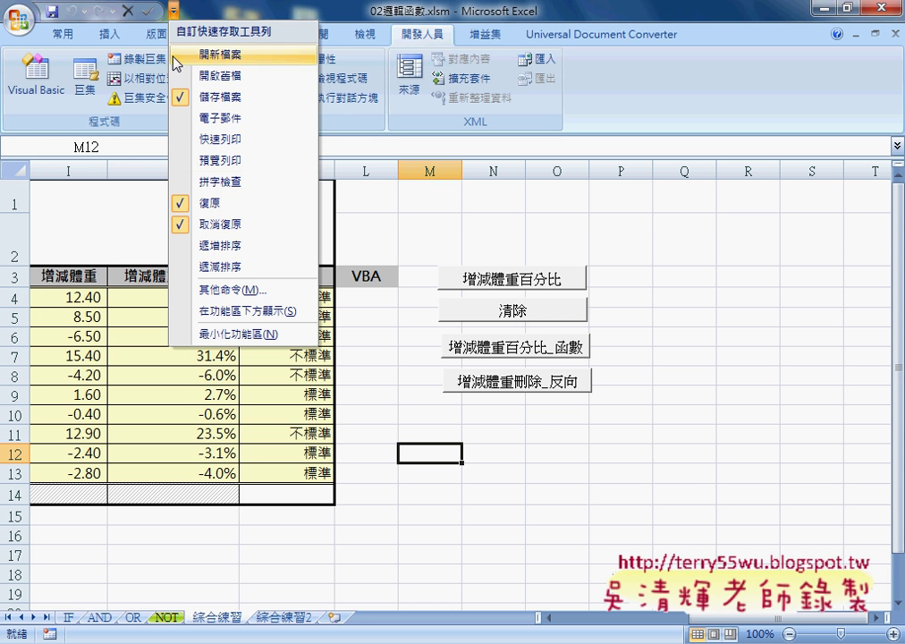
{"action": "left_click", "coordinate": [240, 290]}
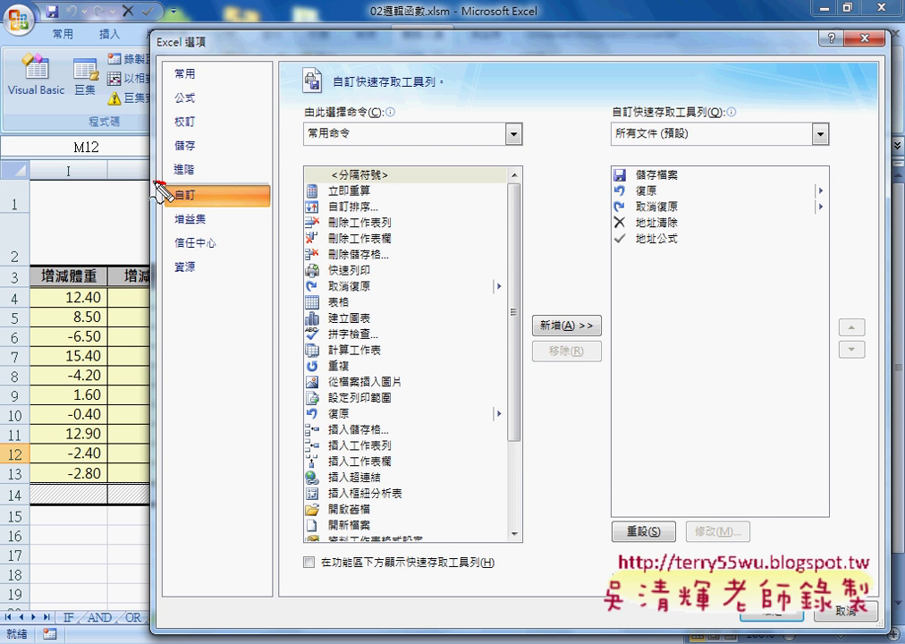
{"action": "mouse_move", "coordinate": [154, 186]}
{"action": "left_mouse_down"}
{"action": "mouse_move", "coordinate": [154, 218]}
{"action": "mouse_move", "coordinate": [192, 228]}
{"action": "mouse_move", "coordinate": [198, 240]}
{"action": "left_mouse_up"}
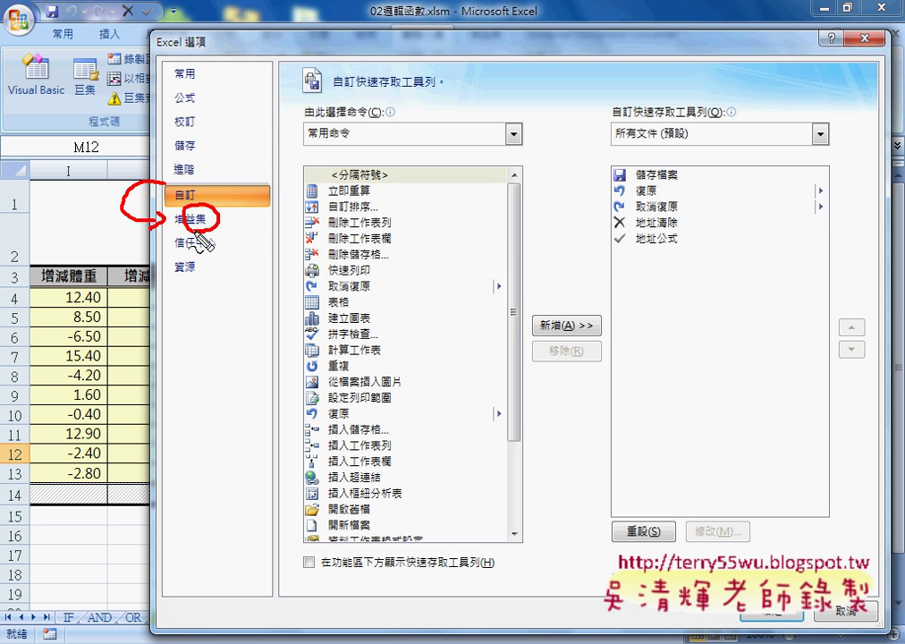
{"action": "key", "text": "Escape"}
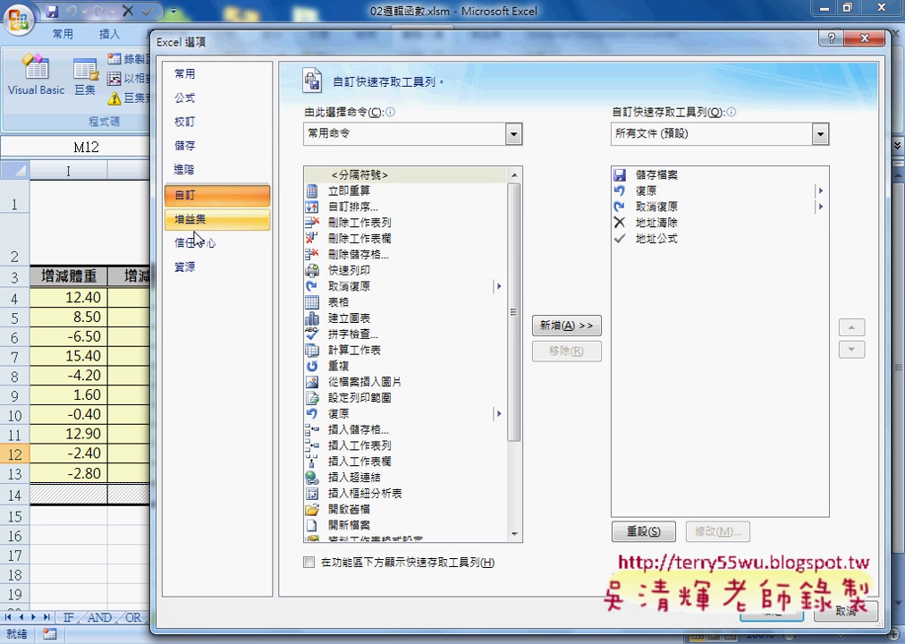
{"action": "left_click", "coordinate": [195, 226]}
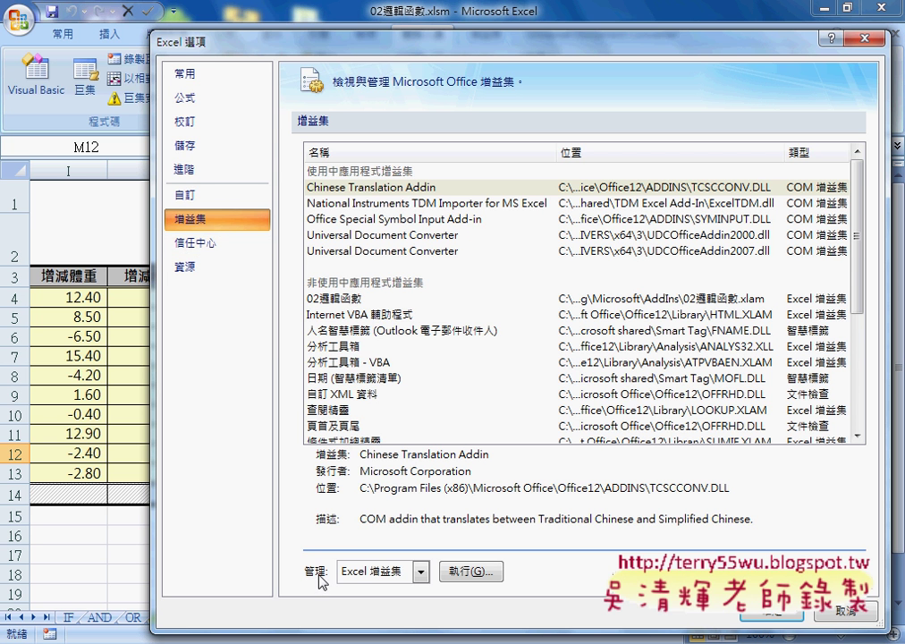
{"action": "left_click", "coordinate": [420, 573]}
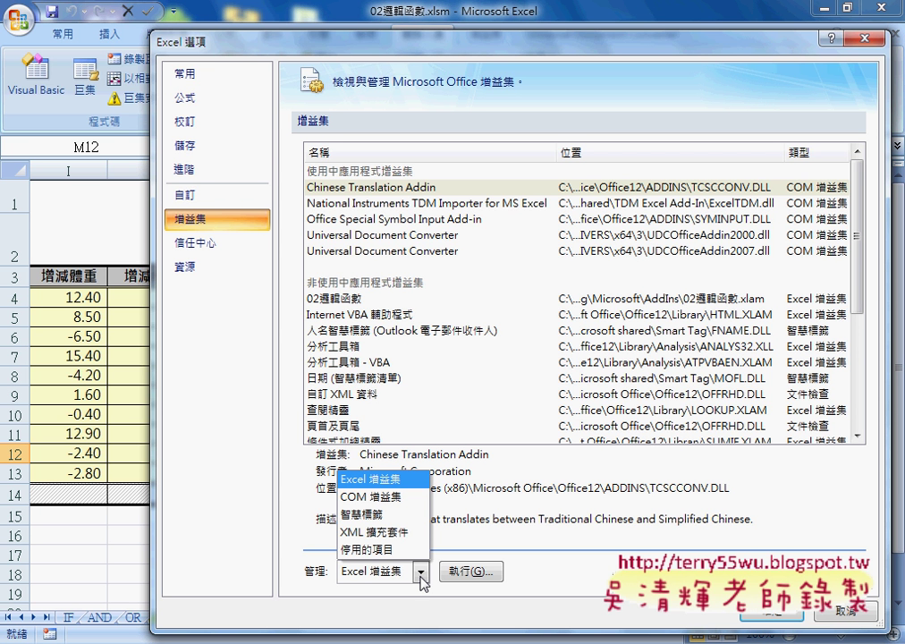
{"action": "left_click", "coordinate": [420, 575]}
{"action": "left_click", "coordinate": [470, 570]}
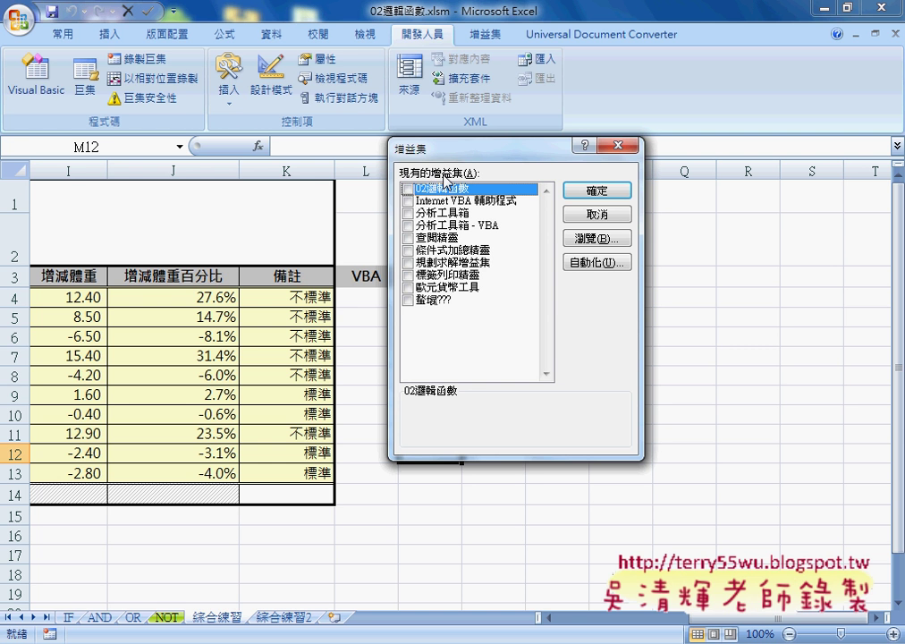
Tick the 02邏輯函數 add-in and confirm with OK
{"action": "left_click", "coordinate": [436, 190]}
{"action": "left_click", "coordinate": [606, 188]}
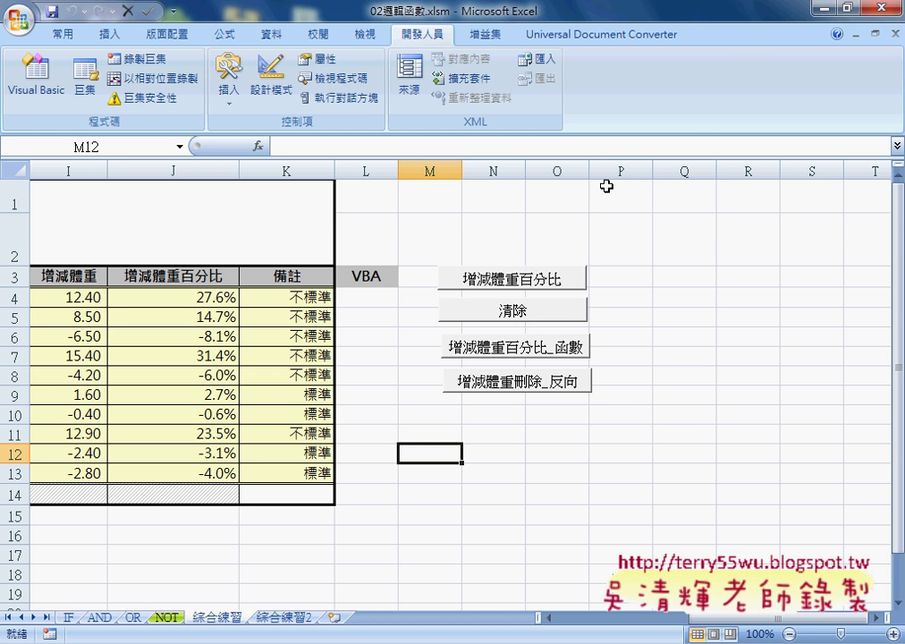
Open Insert Function for cell M12 and expand its category list to find 使用者定義
{"action": "left_click", "coordinate": [258, 146]}
{"action": "left_click", "coordinate": [519, 229]}
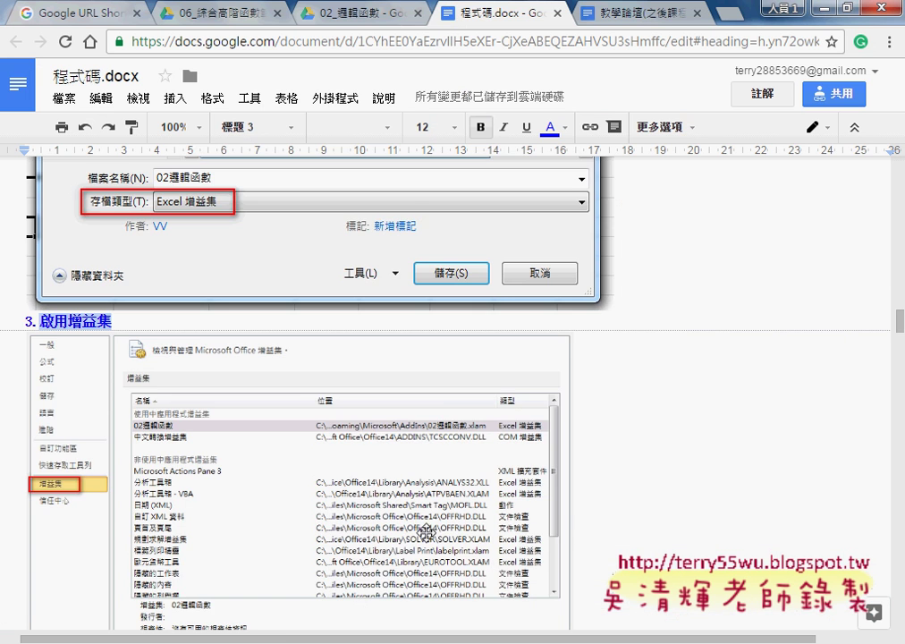
{"action": "scroll", "coordinate": [623, 535], "scroll_direction": "down", "scroll_amount": 1}
{"action": "scroll", "coordinate": [624, 536], "scroll_direction": "down", "scroll_amount": 2}
{"action": "scroll", "coordinate": [625, 536], "scroll_direction": "down", "scroll_amount": 2}
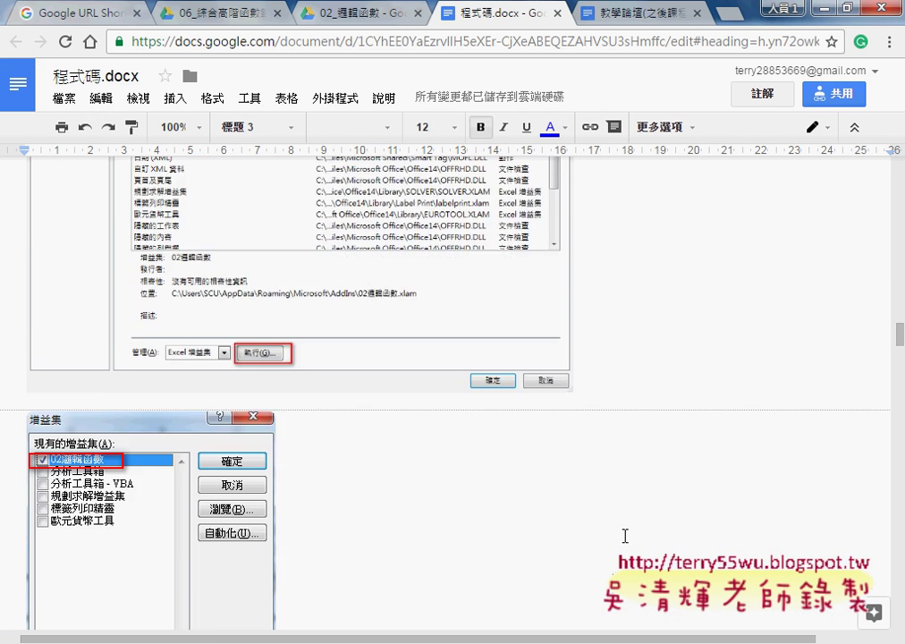
{"action": "scroll", "coordinate": [624, 535], "scroll_direction": "down", "scroll_amount": 1}
{"action": "scroll", "coordinate": [625, 535], "scroll_direction": "down", "scroll_amount": 1}
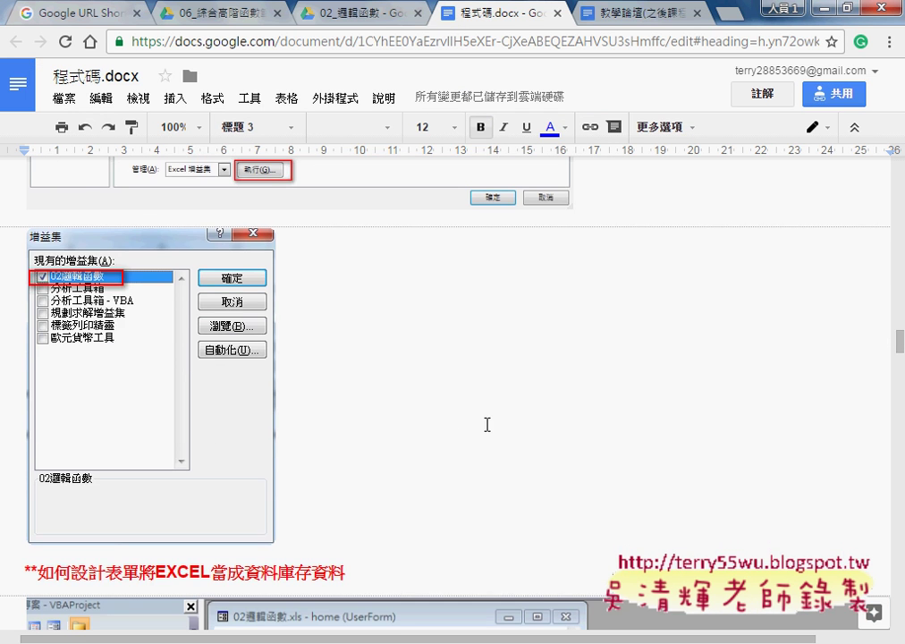
{"action": "scroll", "coordinate": [486, 424], "scroll_direction": "up", "scroll_amount": 1}
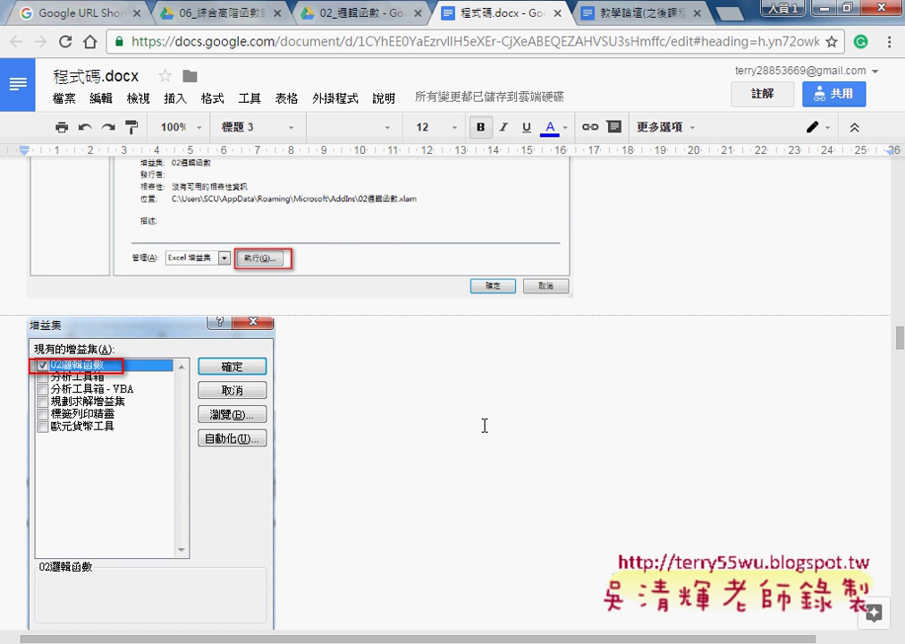
{"action": "scroll", "coordinate": [484, 425], "scroll_direction": "up", "scroll_amount": 1}
{"action": "scroll", "coordinate": [484, 426], "scroll_direction": "up", "scroll_amount": 4}
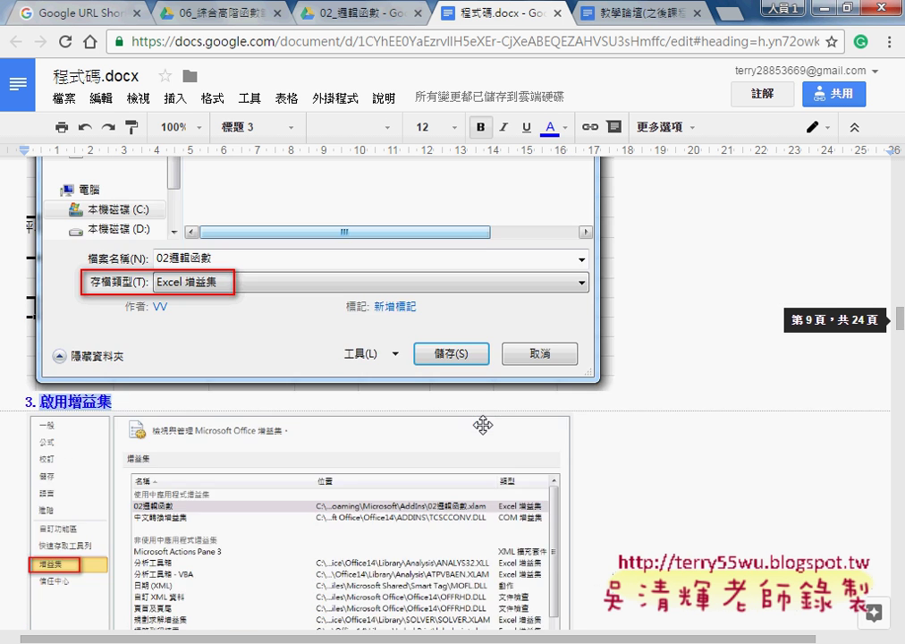
{"action": "scroll", "coordinate": [484, 426], "scroll_direction": "up", "scroll_amount": 3}
{"action": "scroll", "coordinate": [483, 426], "scroll_direction": "up", "scroll_amount": 4}
{"action": "scroll", "coordinate": [483, 426], "scroll_direction": "up", "scroll_amount": 1}
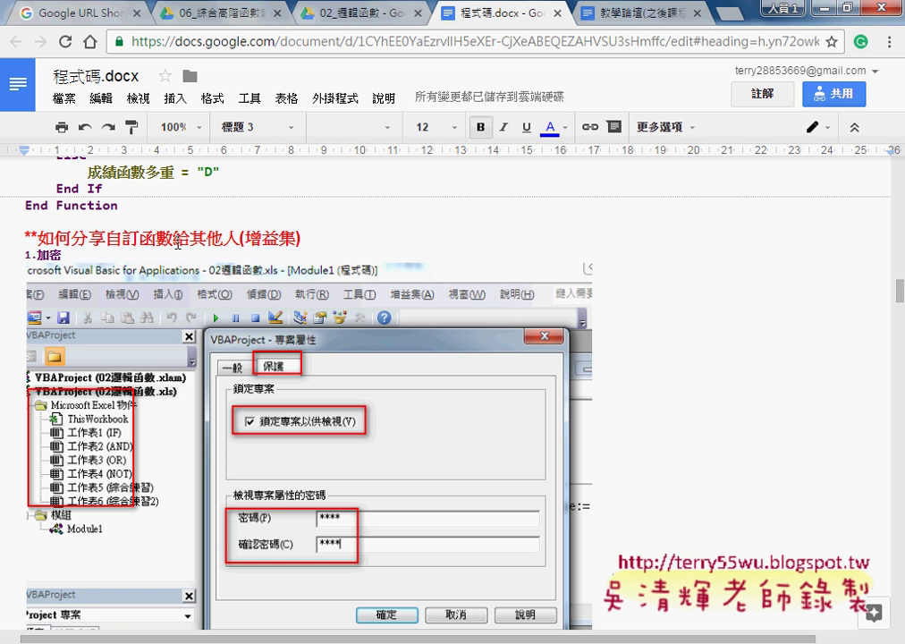
Highlight the heading 如何分享自訂函數給其他人(增益集) in the notes
{"action": "left_click_drag", "start_coordinate": [39, 238], "coordinate": [170, 238]}
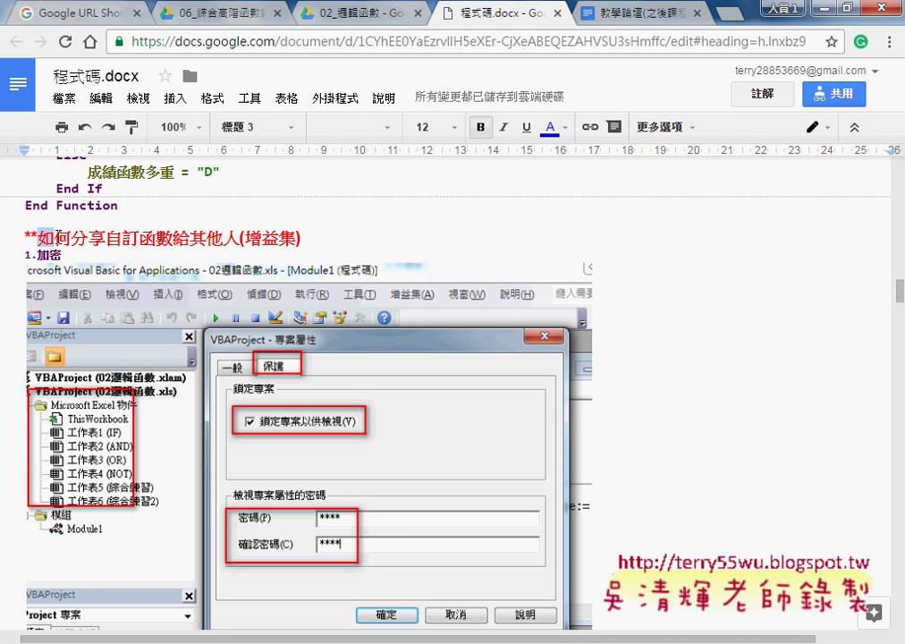